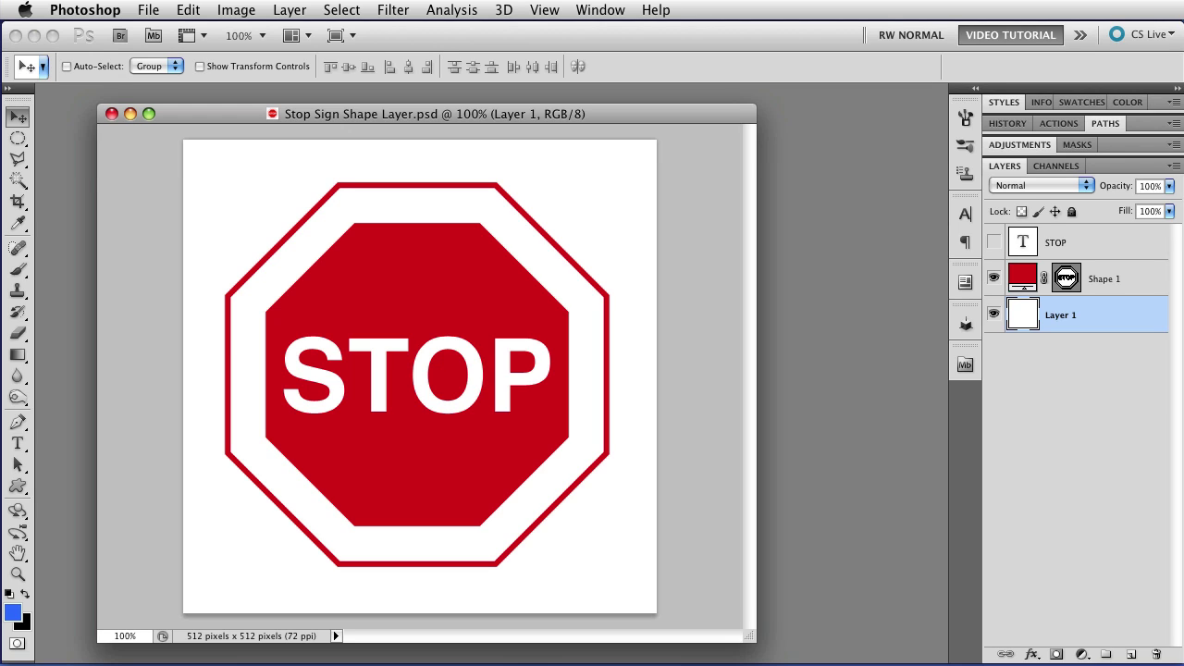
# Step: Show the Paths panel and set its thumbnails to the largest size in Panel Options
pyautogui.click(599, 13)
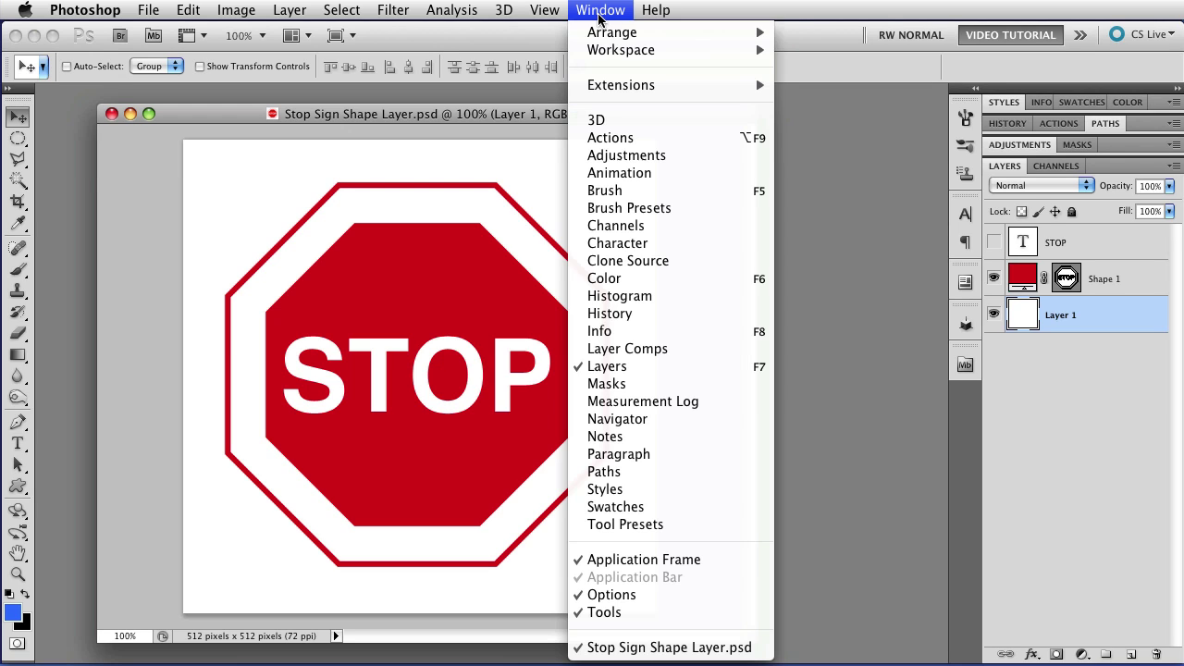
pyautogui.click(645, 473)
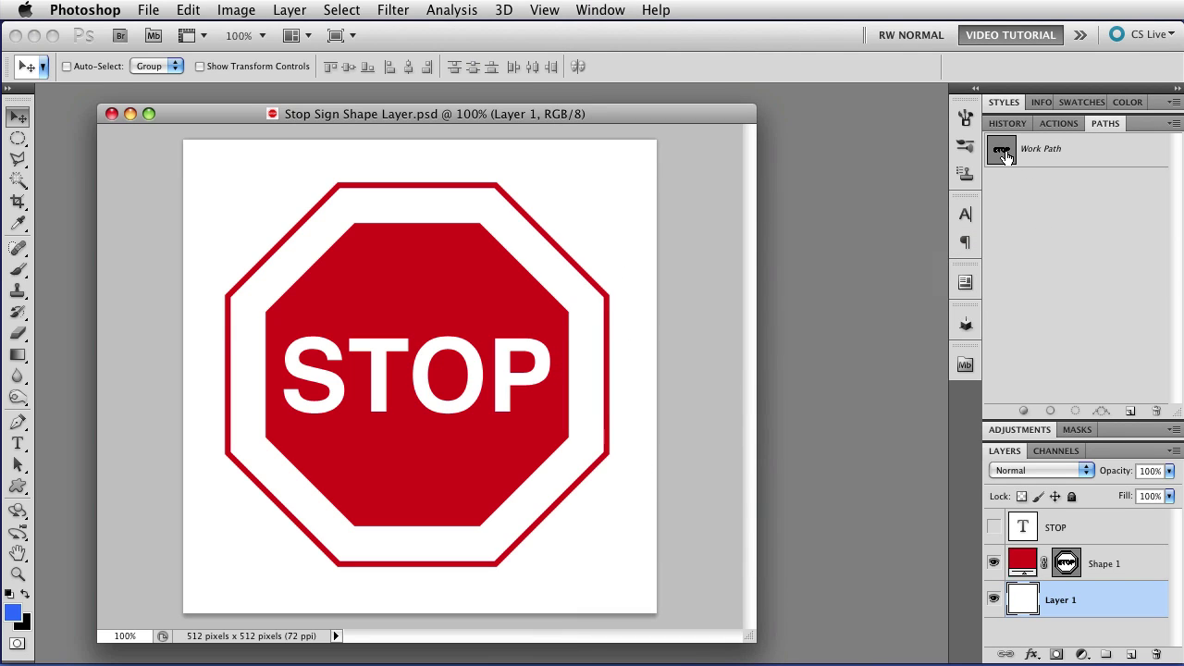
pyautogui.click(1174, 125)
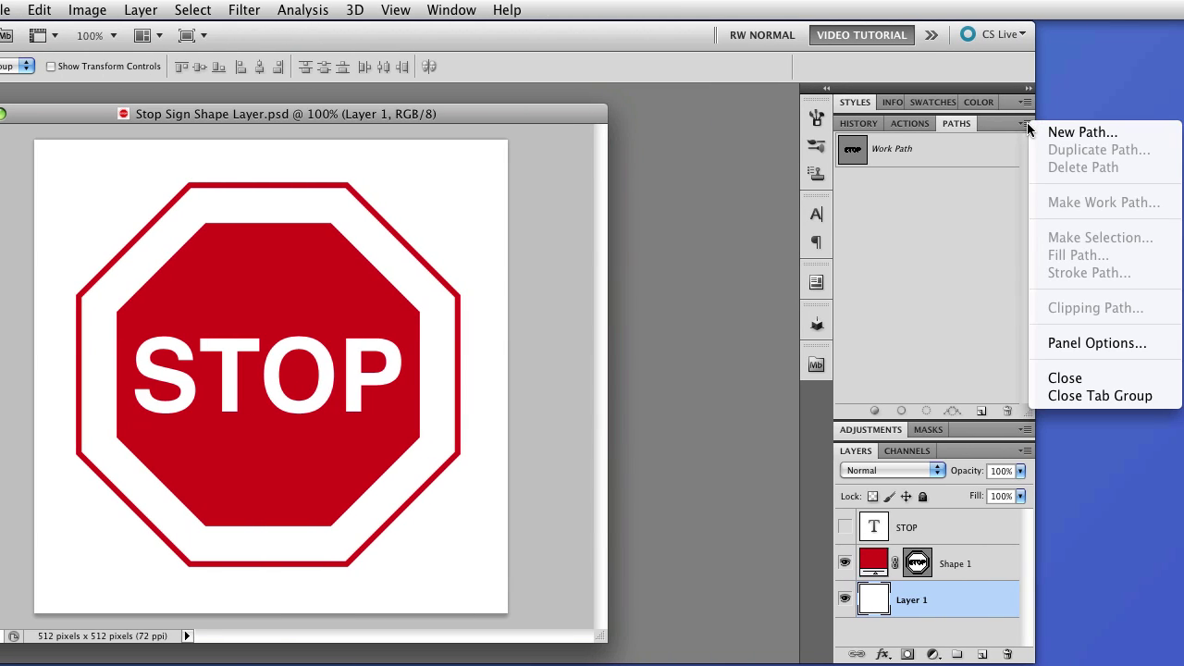
pyautogui.click(1097, 342)
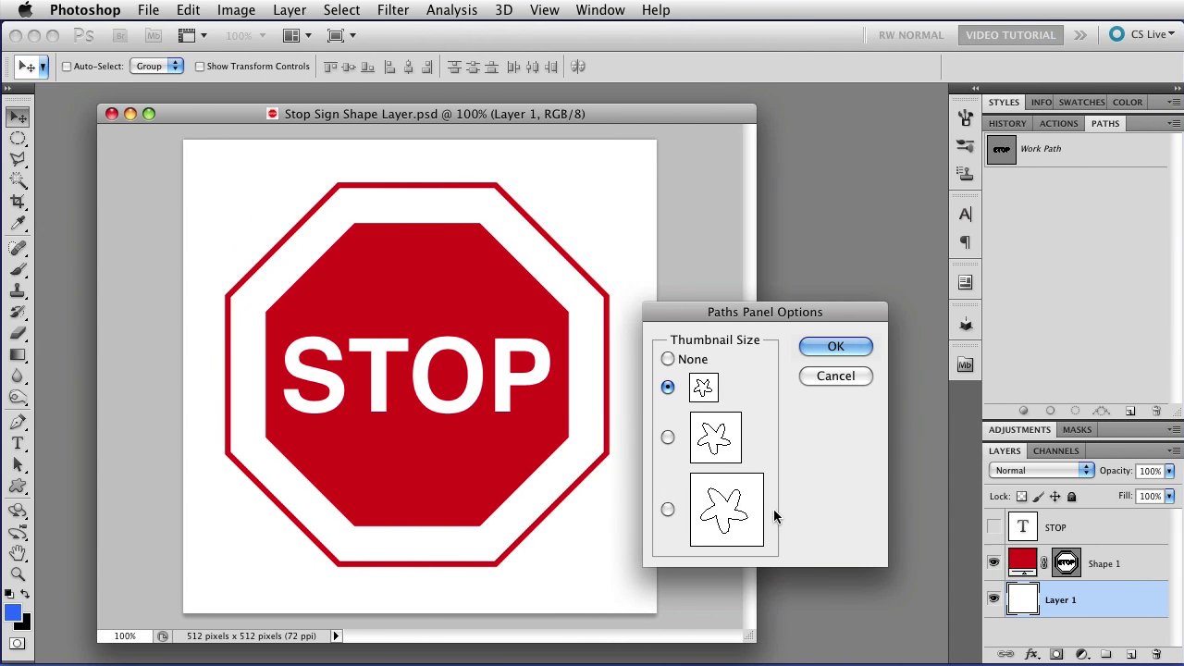
pyautogui.click(730, 509)
pyautogui.click(844, 342)
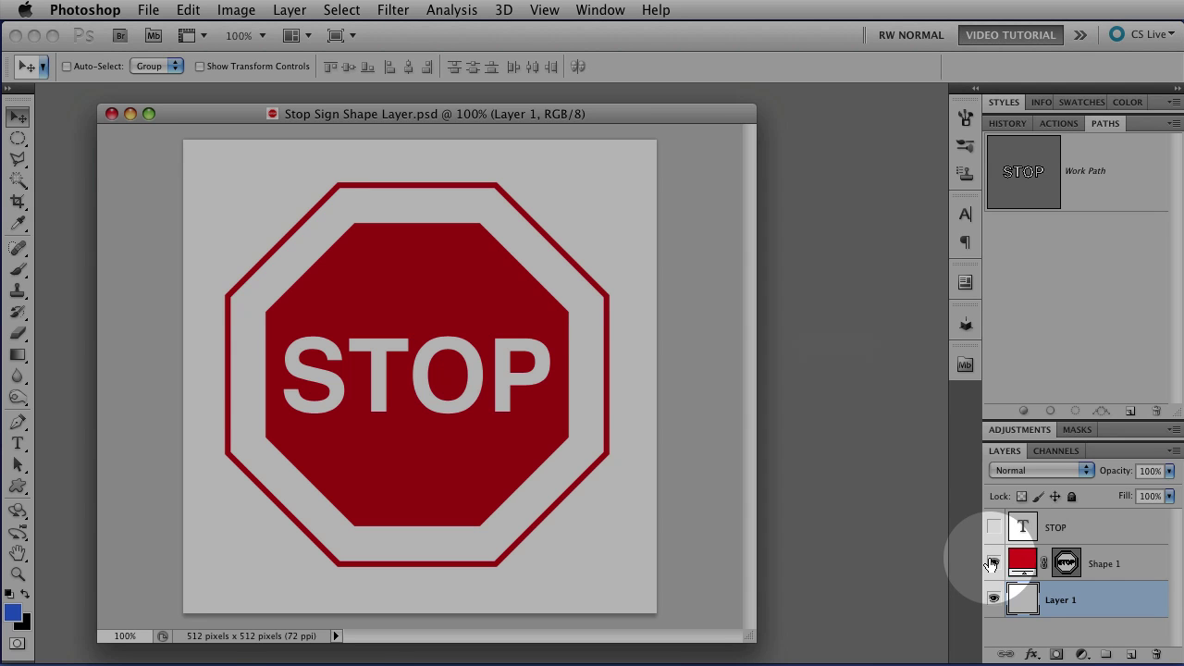
# Step: Hide the Shape 1 layer and select Work Path so only the STOP outline shows
pyautogui.click(993, 563)
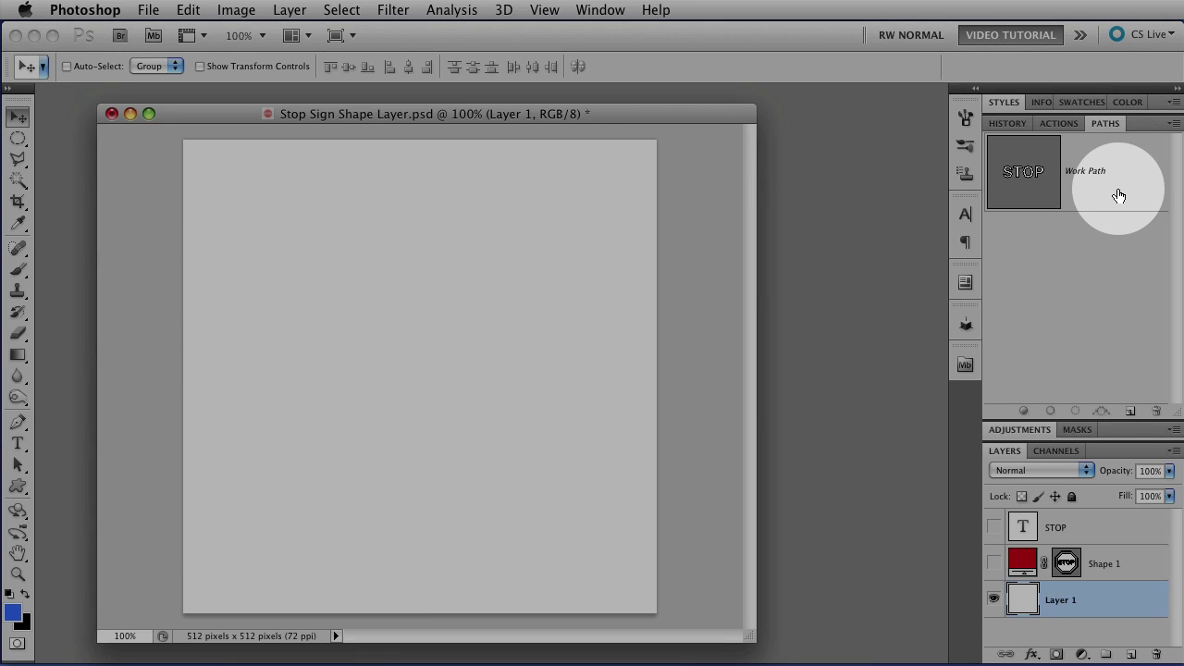
pyautogui.click(1118, 195)
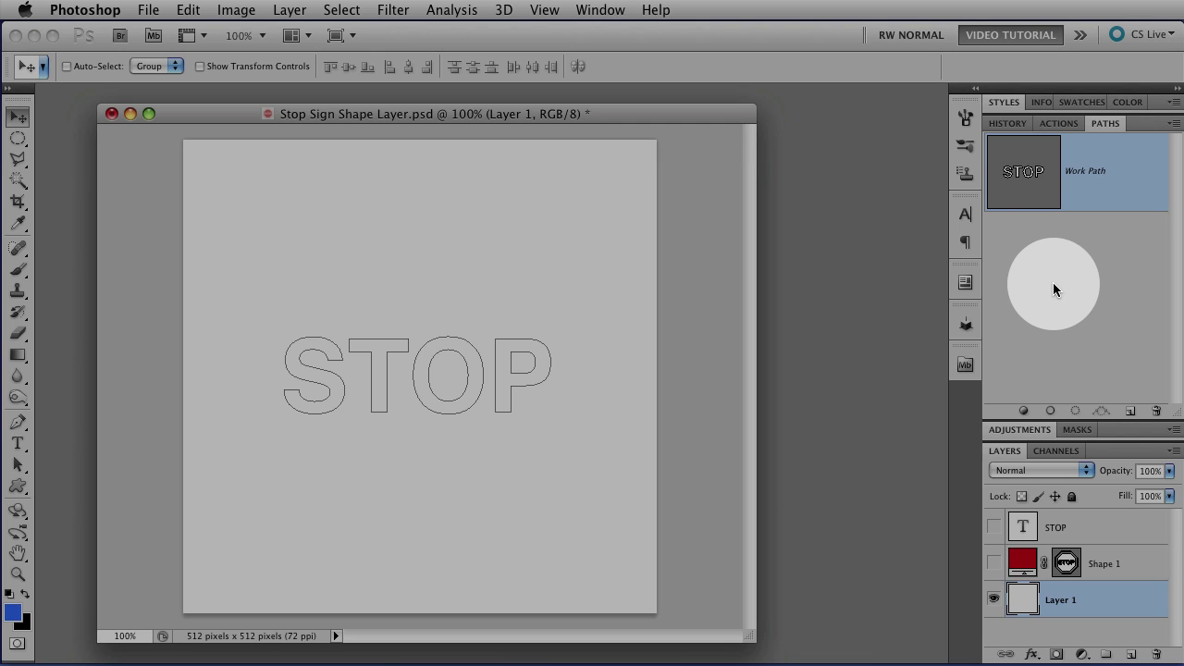
pyautogui.click(1052, 284)
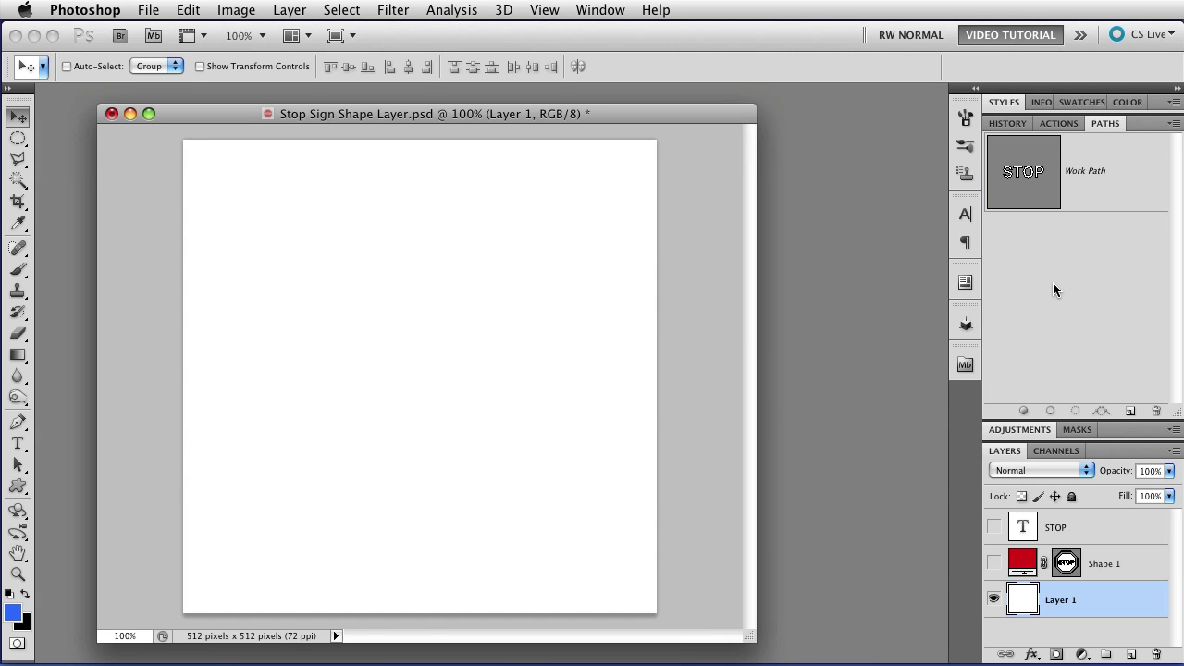
pyautogui.click(1101, 197)
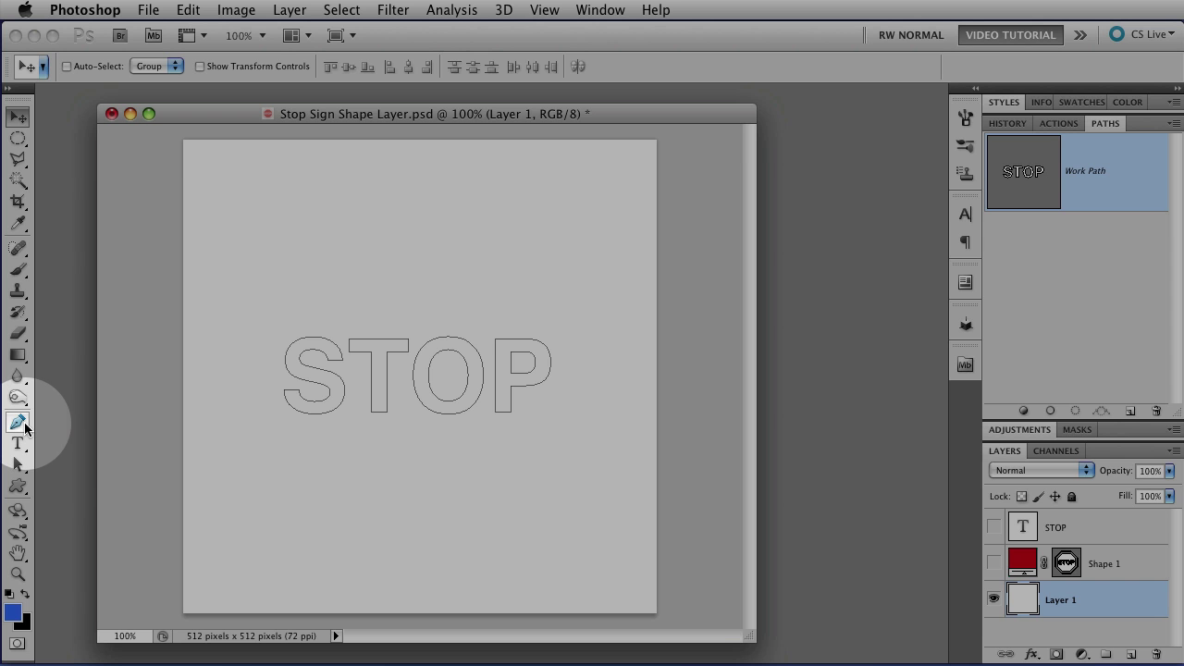
# Step: Draw a closed triangle path above the STOP letters with the Pen tool, curving its left anchor
pyautogui.click(23, 424)
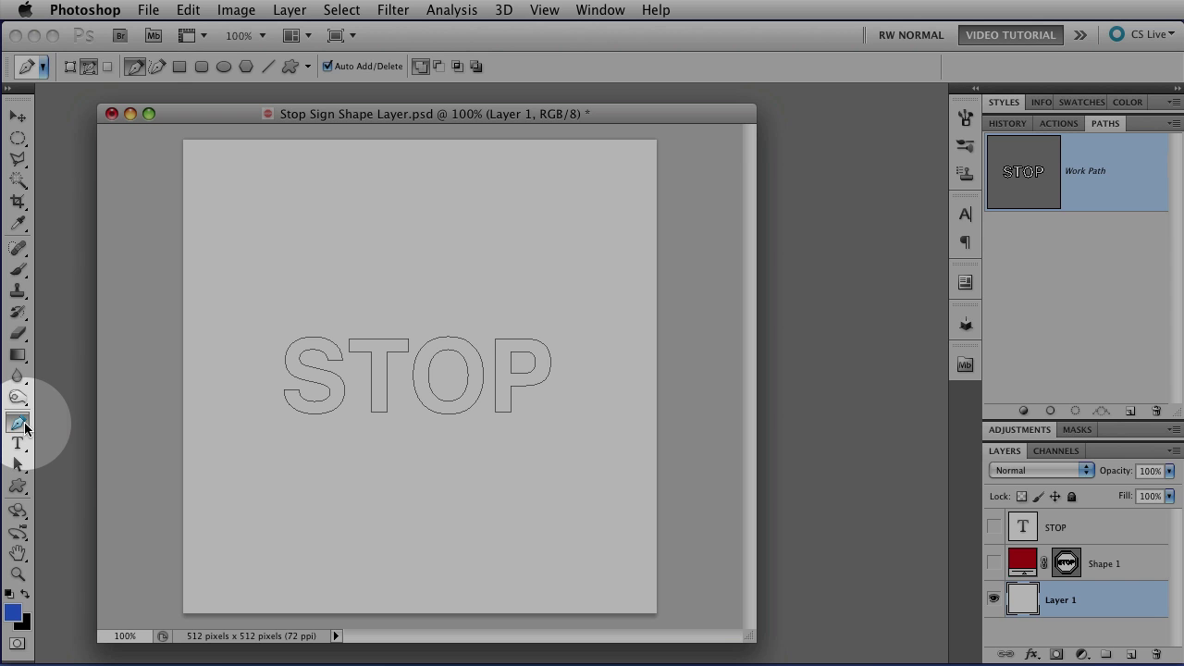
pyautogui.click(421, 186)
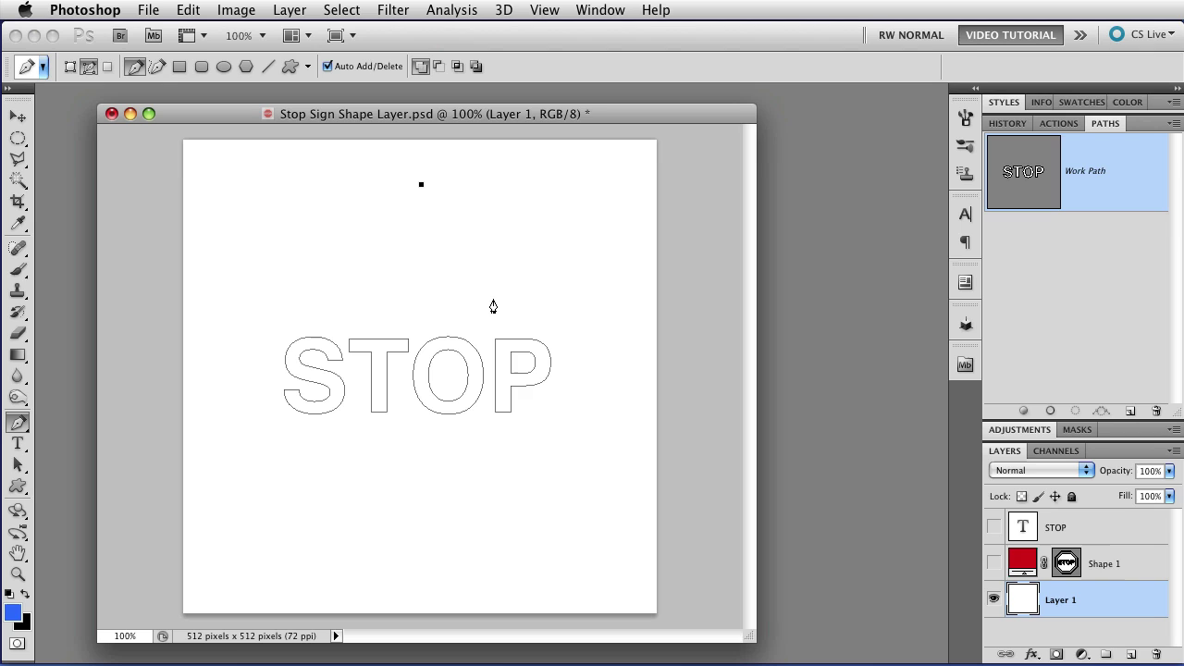
pyautogui.click(493, 299)
pyautogui.moveTo(327, 306); pyautogui.dragTo(323, 291)
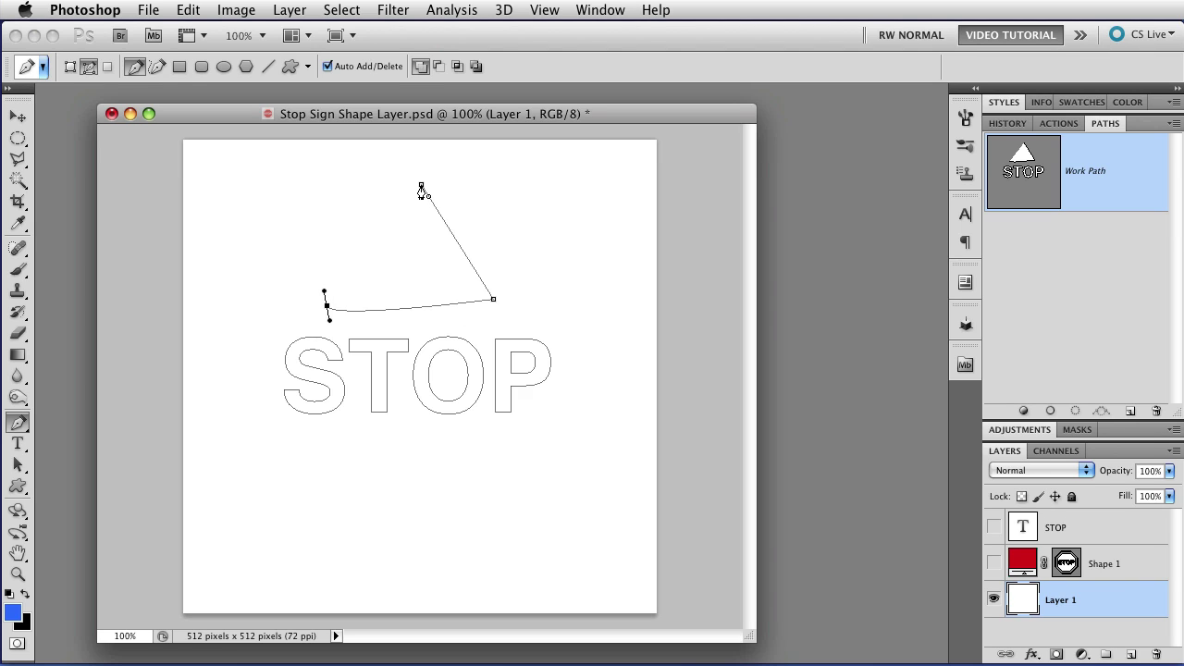
pyautogui.click(422, 186)
# Step: Select the S, T, O and triangle subpaths in turn with the Path Selection tool
pyautogui.click(20, 465)
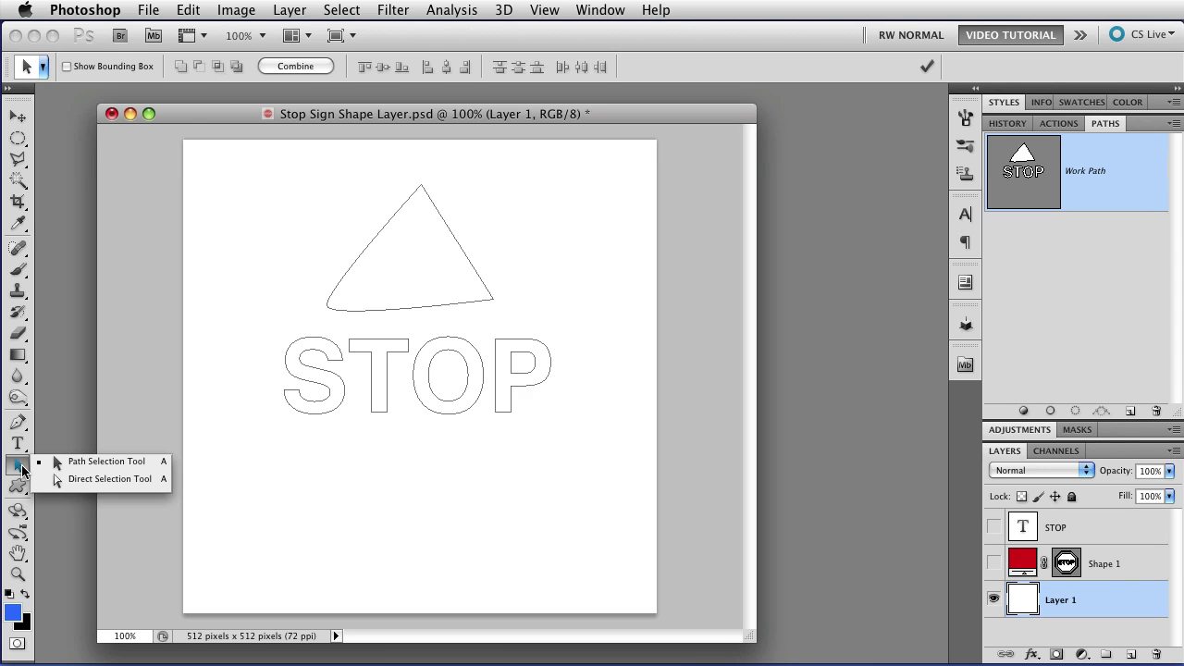
pyautogui.click(328, 410)
pyautogui.click(375, 410)
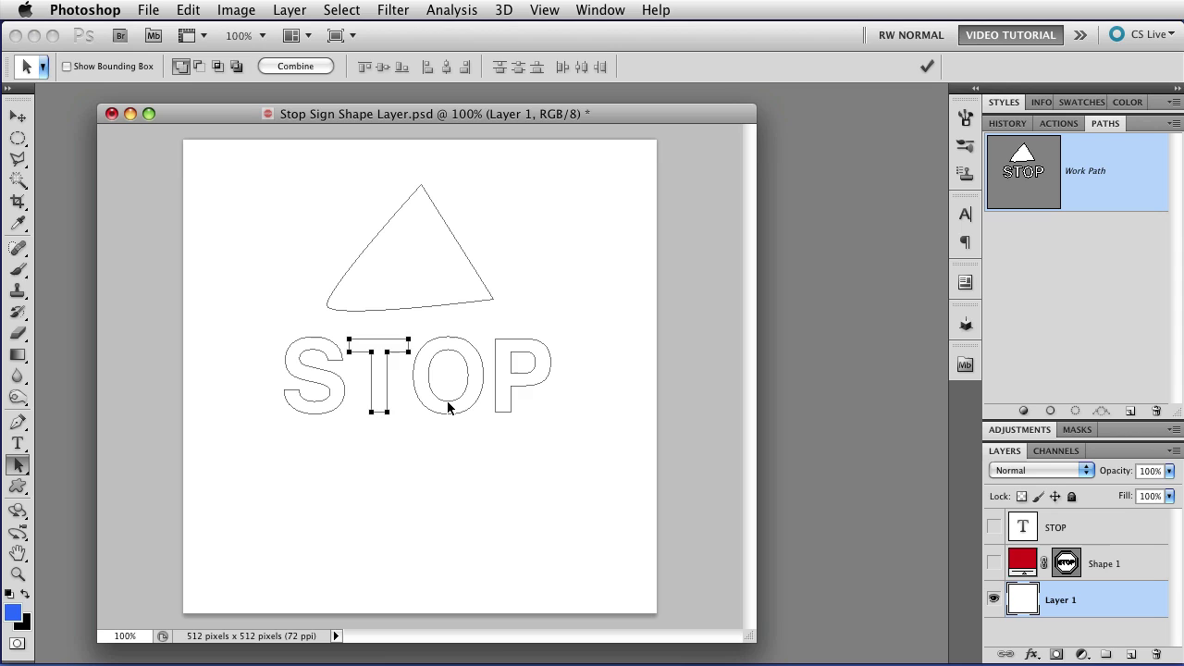
pyautogui.click(447, 390)
pyautogui.click(431, 306)
pyautogui.click(431, 346)
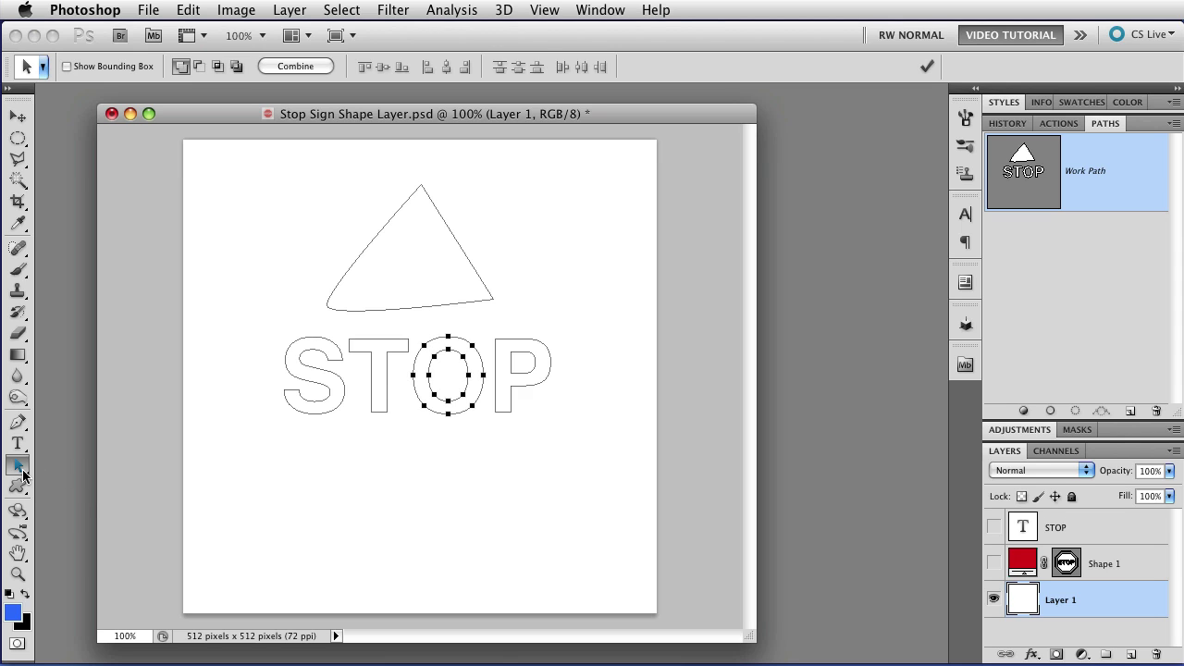
# Step: Reshape the triangle's edges and top point with Direct Selection, then delete the triangle
pyautogui.moveTo(18, 467); pyautogui.dragTo(43, 476)
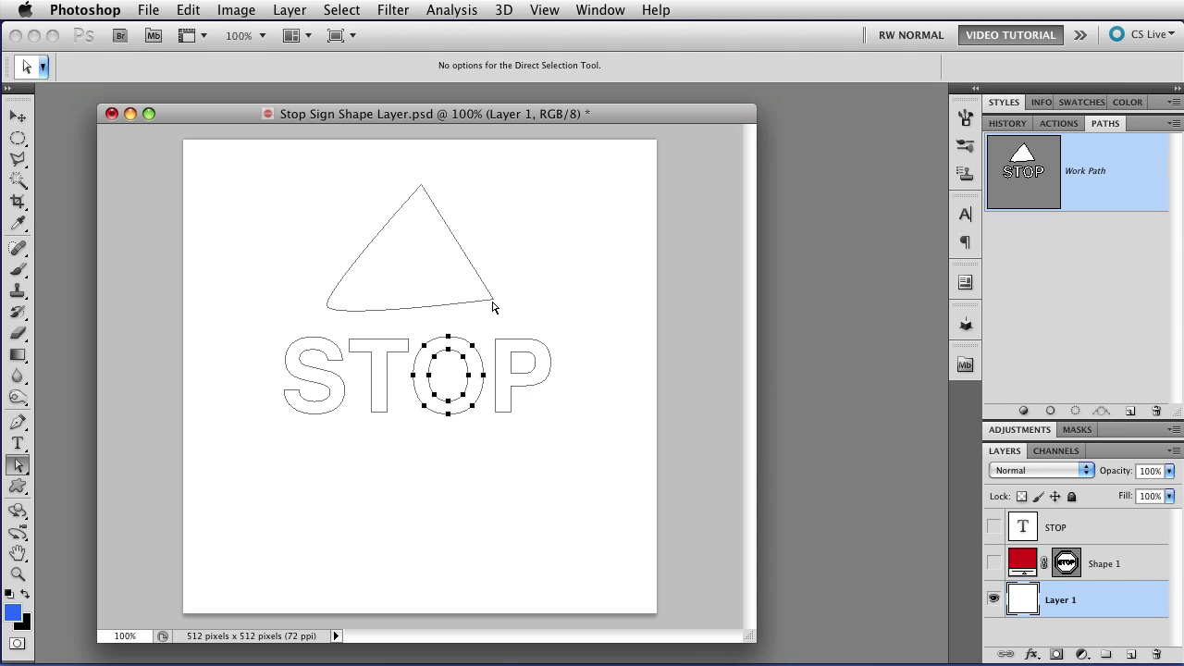
pyautogui.click(327, 311)
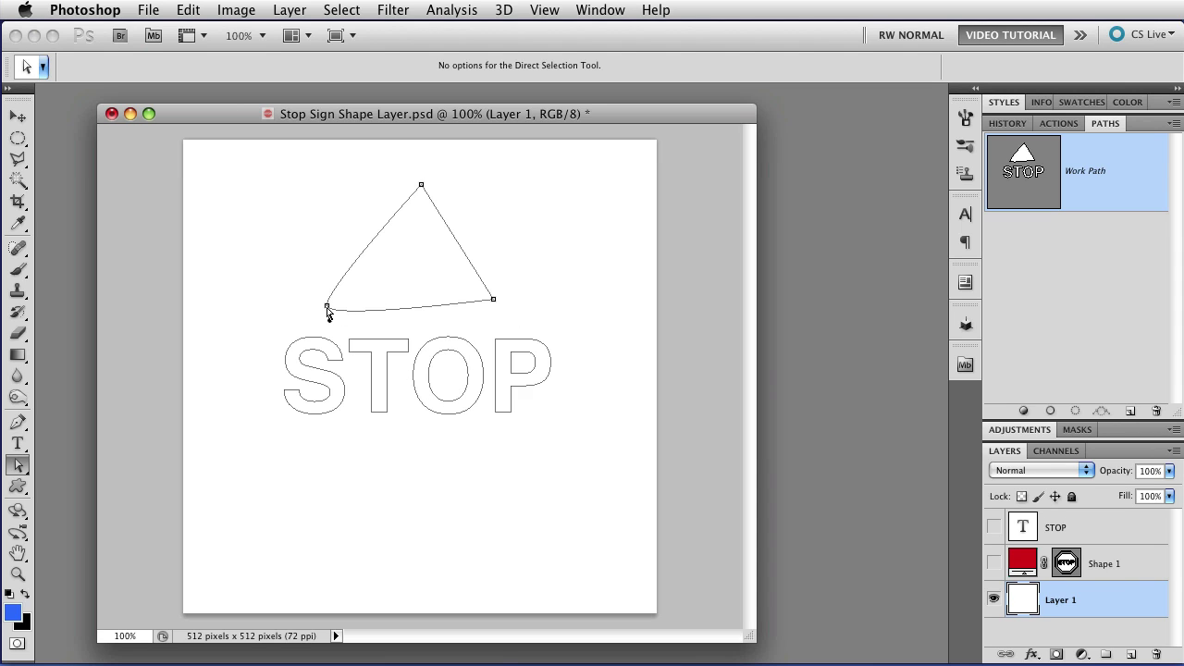
pyautogui.moveTo(329, 322); pyautogui.dragTo(340, 245)
pyautogui.click(355, 269)
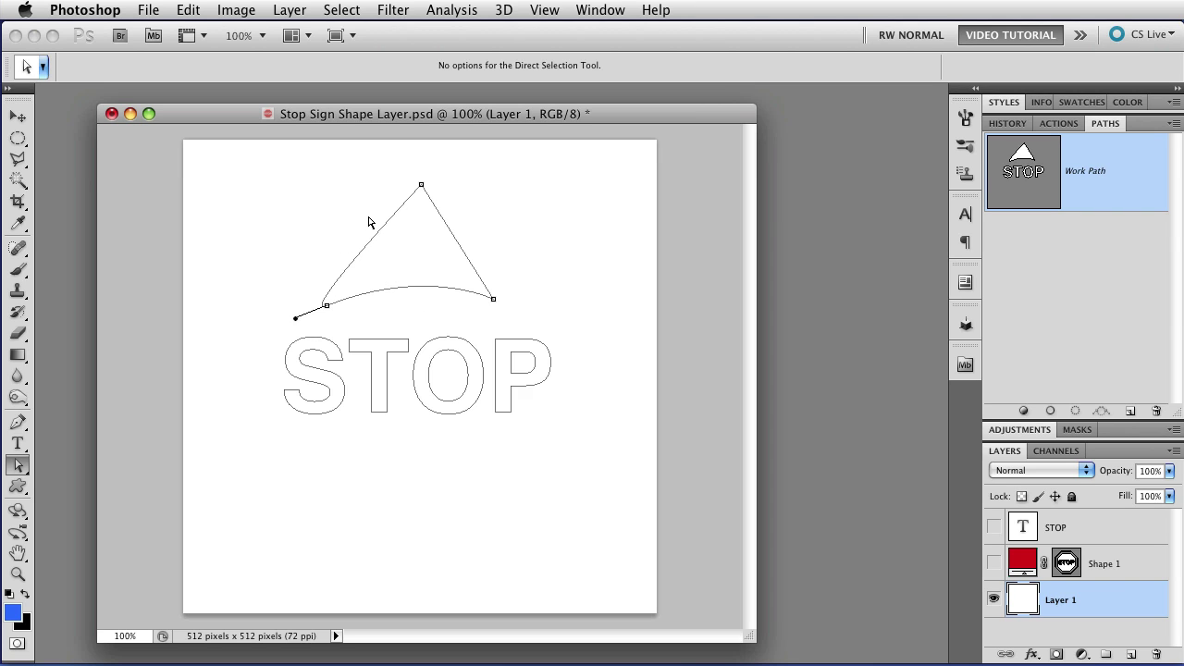
pyautogui.moveTo(421, 188)
pyautogui.mouseDown()
pyautogui.moveTo(400, 263)
pyautogui.moveTo(399, 349)
pyautogui.moveTo(453, 179)
pyautogui.moveTo(311, 182)
pyautogui.moveTo(485, 184)
pyautogui.moveTo(437, 189)
pyautogui.mouseUp()
pyautogui.moveTo(463, 247)
pyautogui.mouseDown()
pyautogui.moveTo(565, 222)
pyautogui.moveTo(272, 305)
pyautogui.moveTo(568, 252)
pyautogui.moveTo(314, 310)
pyautogui.moveTo(460, 235)
pyautogui.mouseUp()
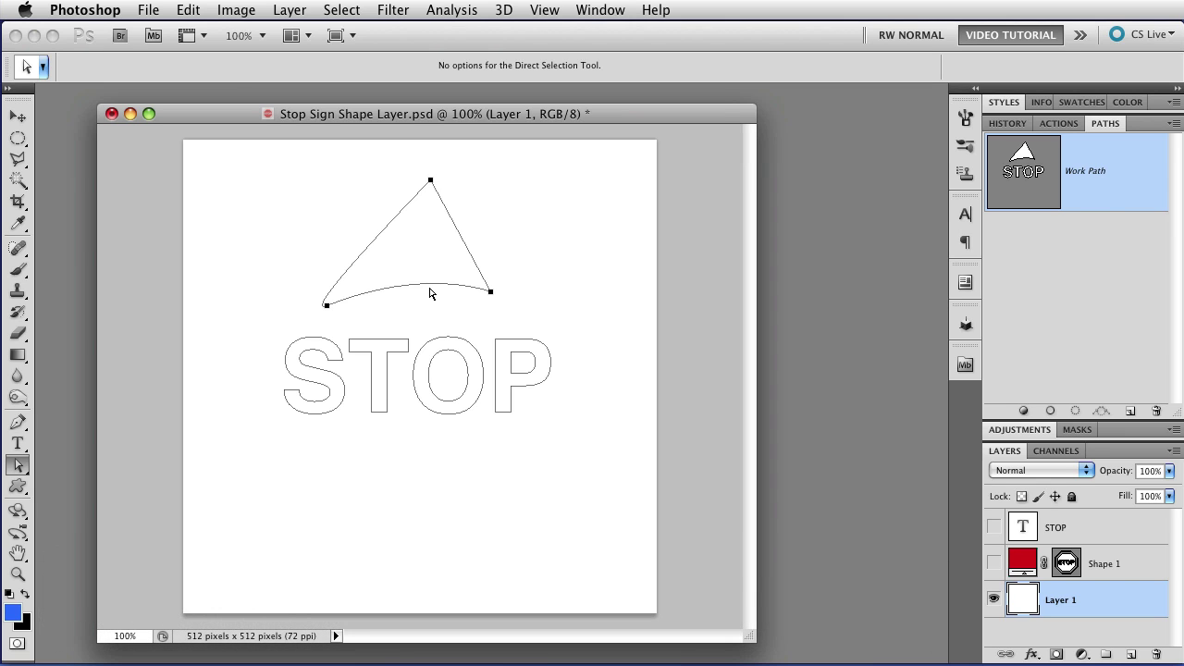
pyautogui.press('Delete')
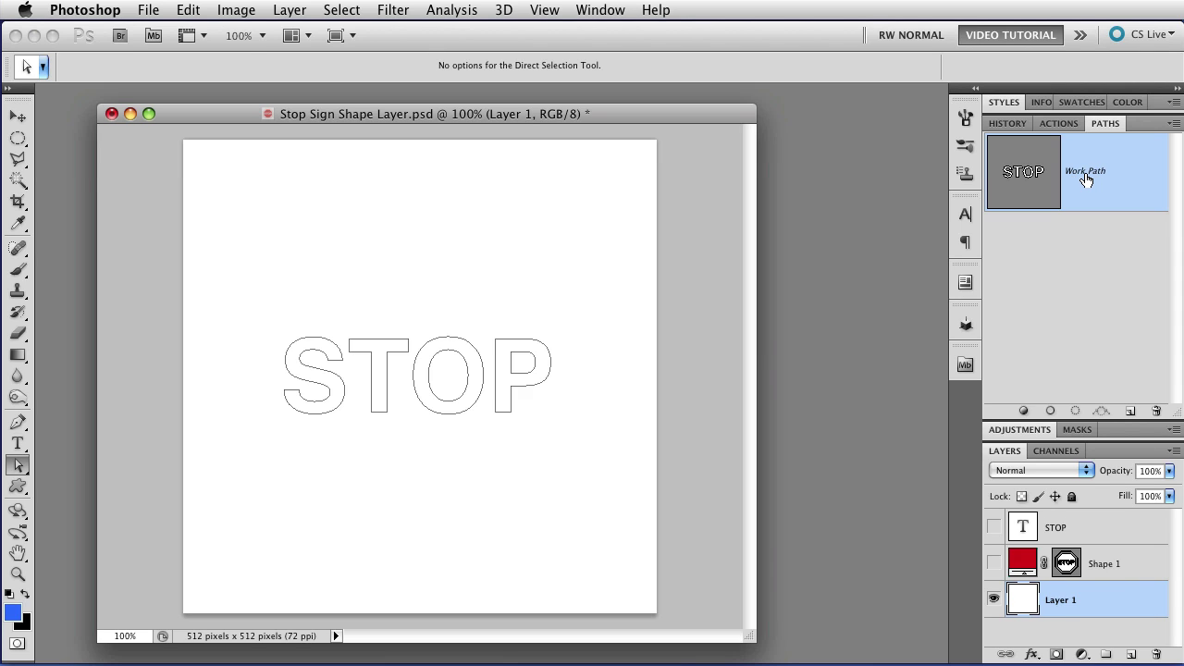
pyautogui.click(1082, 247)
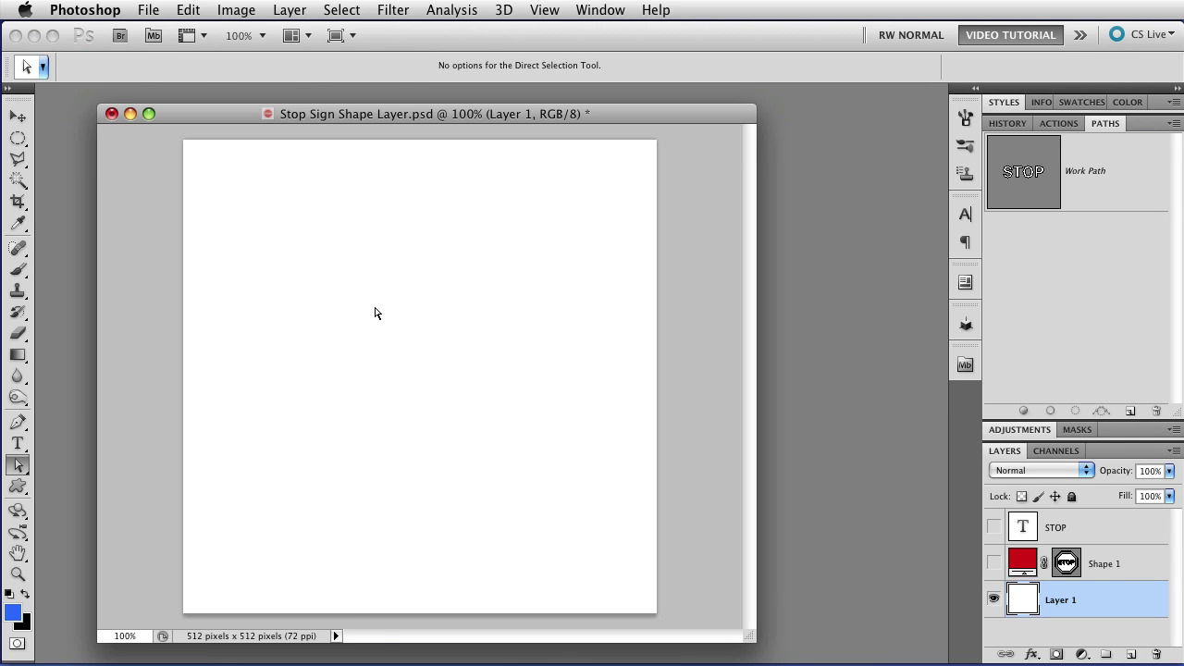
pyautogui.press('p')
pyautogui.click(417, 237)
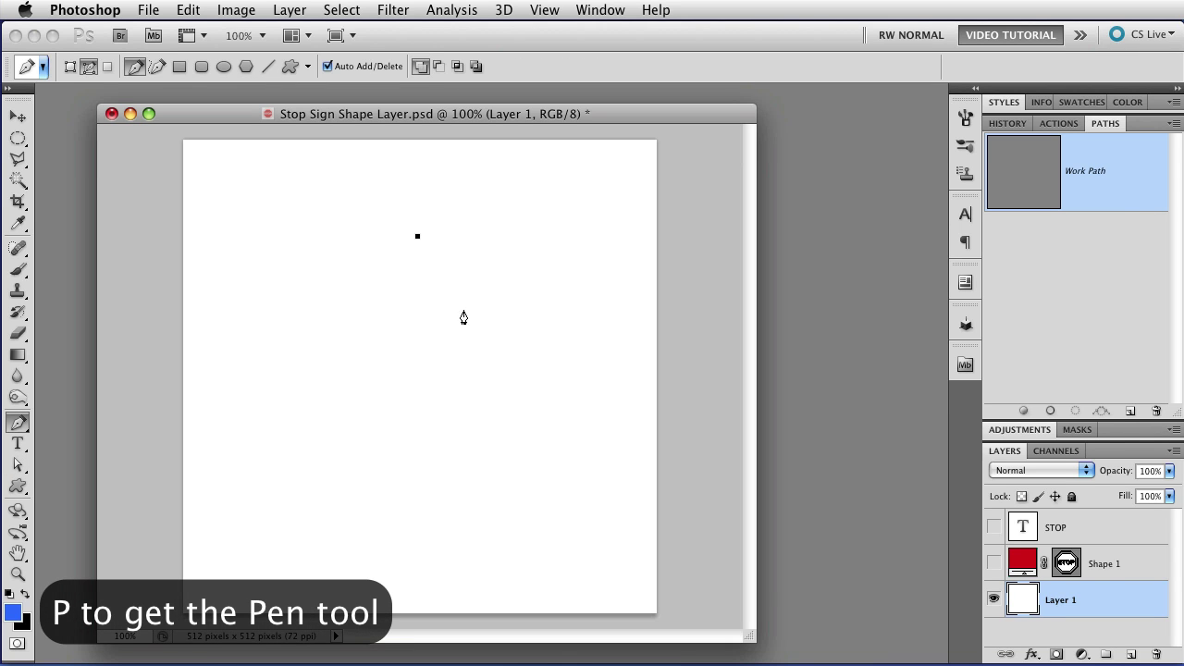
pyautogui.click(510, 412)
pyautogui.click(291, 449)
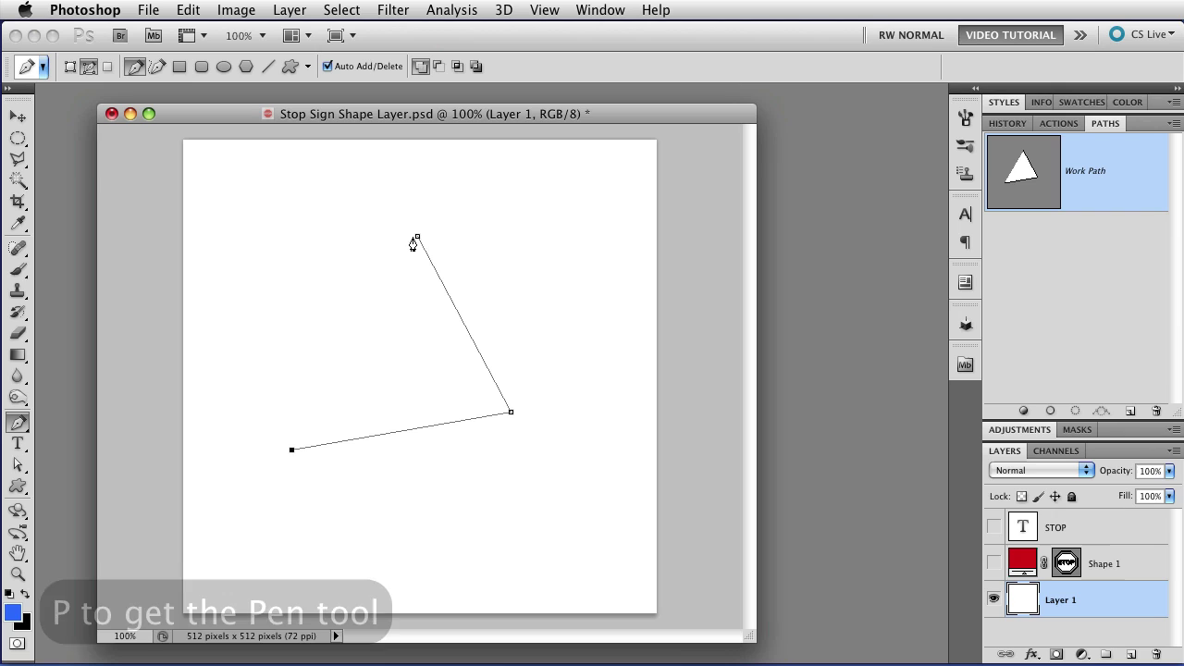
pyautogui.moveTo(417, 238); pyautogui.dragTo(462, 247)
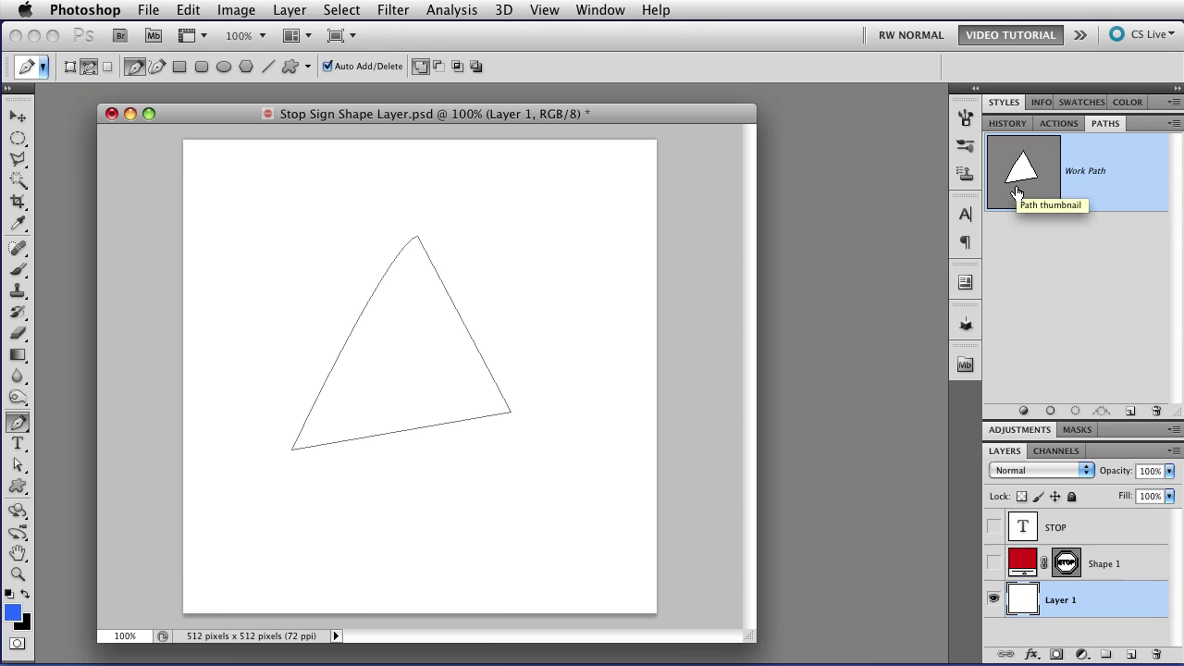
pyautogui.press('cmd+z')
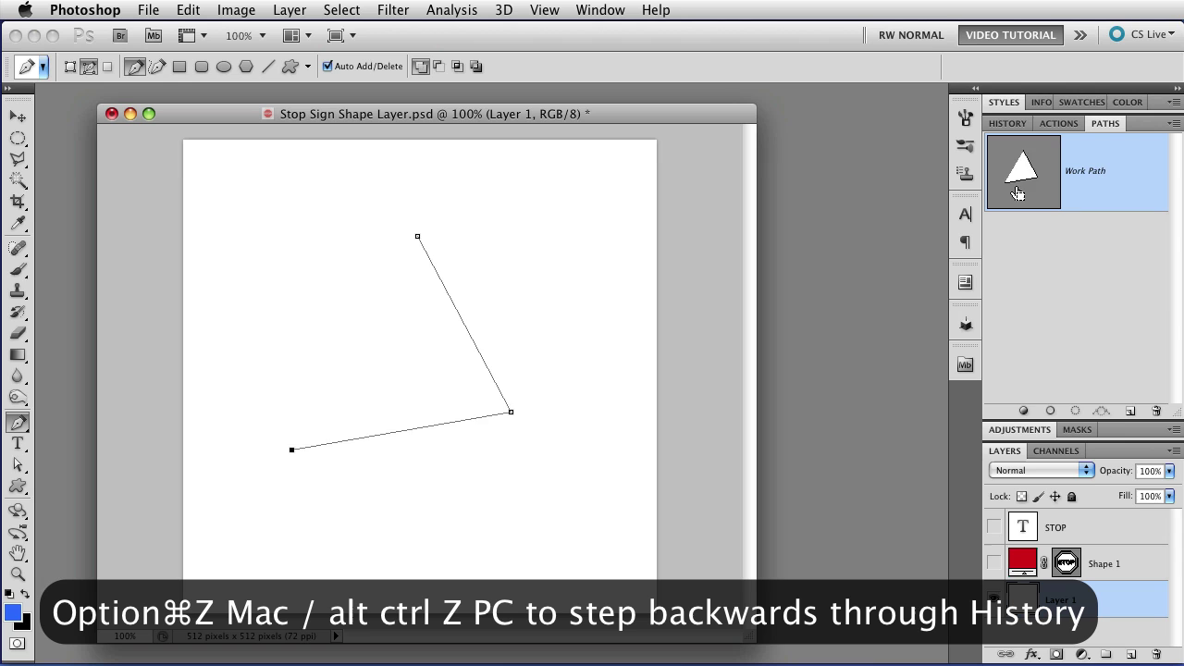
pyautogui.press('alt+super+z')
pyautogui.press('alt+super+z')
pyautogui.press('alt+super+z')
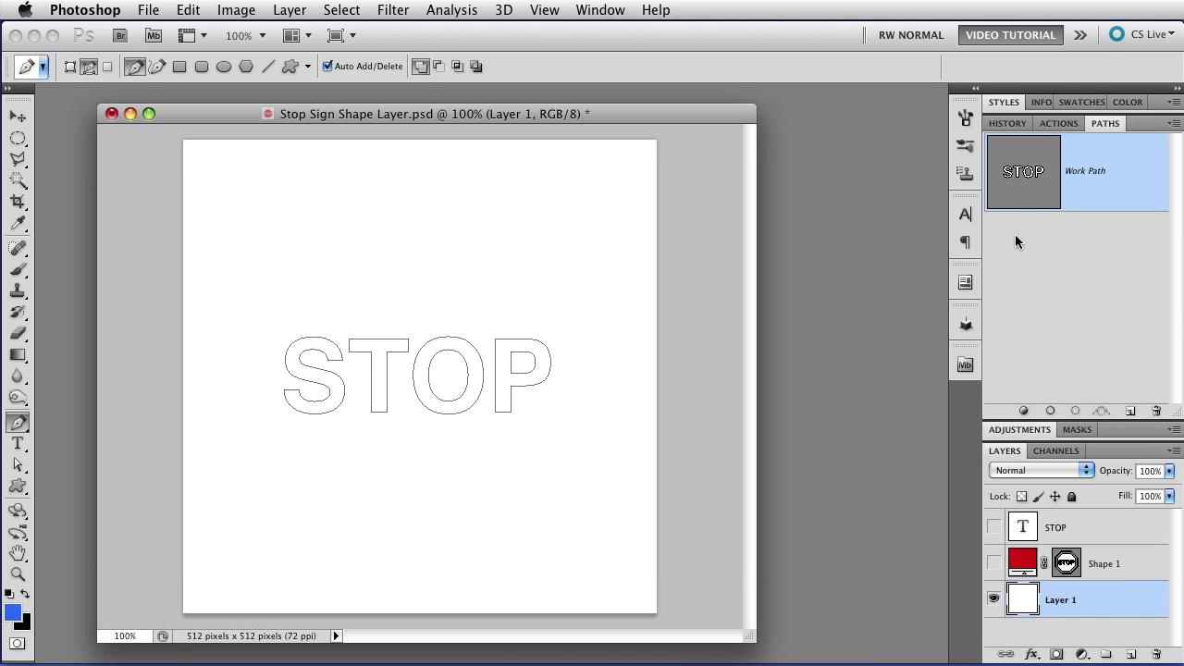
# Step: Save the Work Path as a named path called 'Stop'
pyautogui.doubleClick(1102, 200)
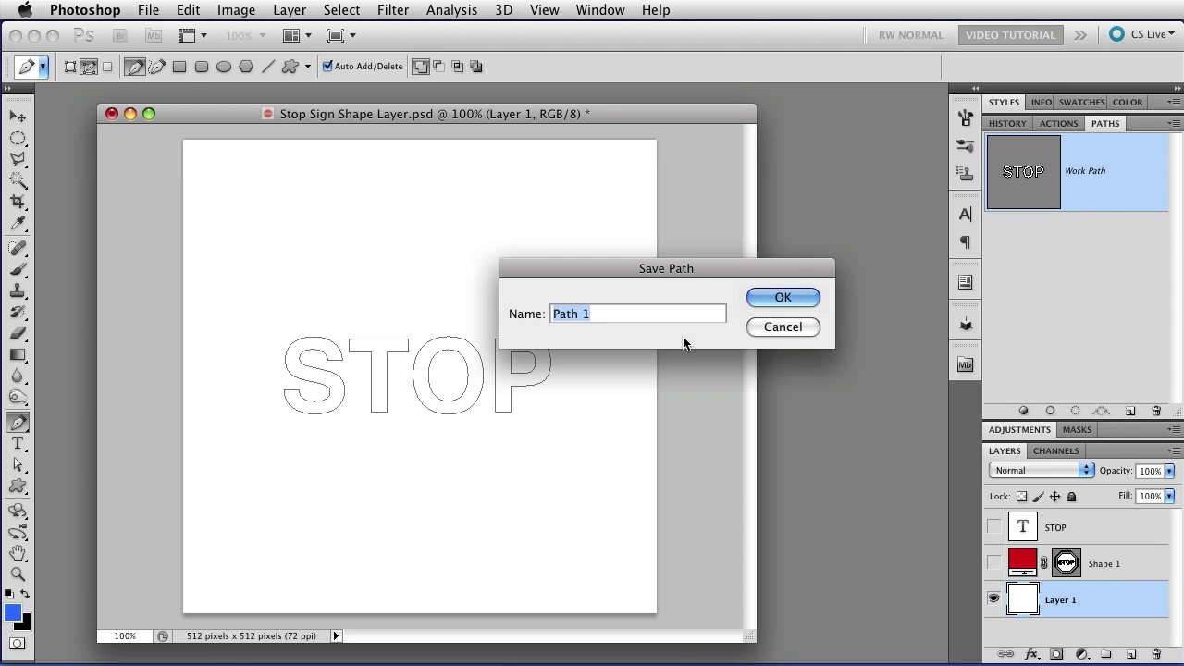
pyautogui.write('Stop')
pyautogui.press('Return')
# Step: Draw a closed triangle Work Path near the middle of the canvas
pyautogui.click(1041, 297)
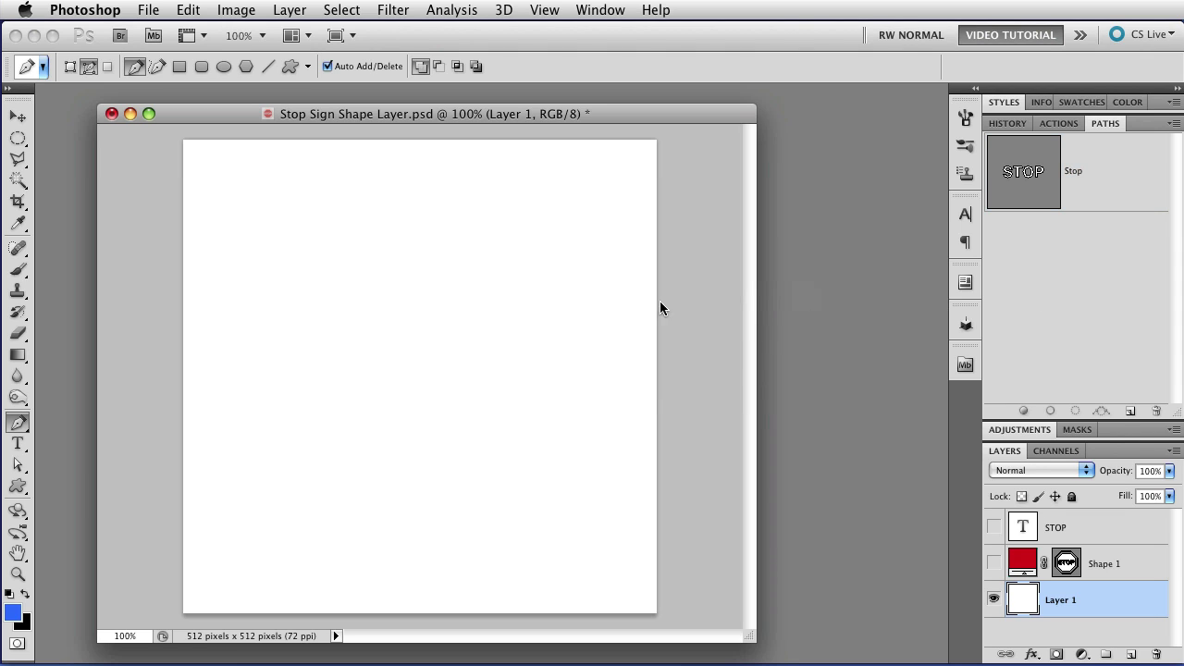
pyautogui.click(423, 263)
pyautogui.click(513, 419)
pyautogui.click(395, 432)
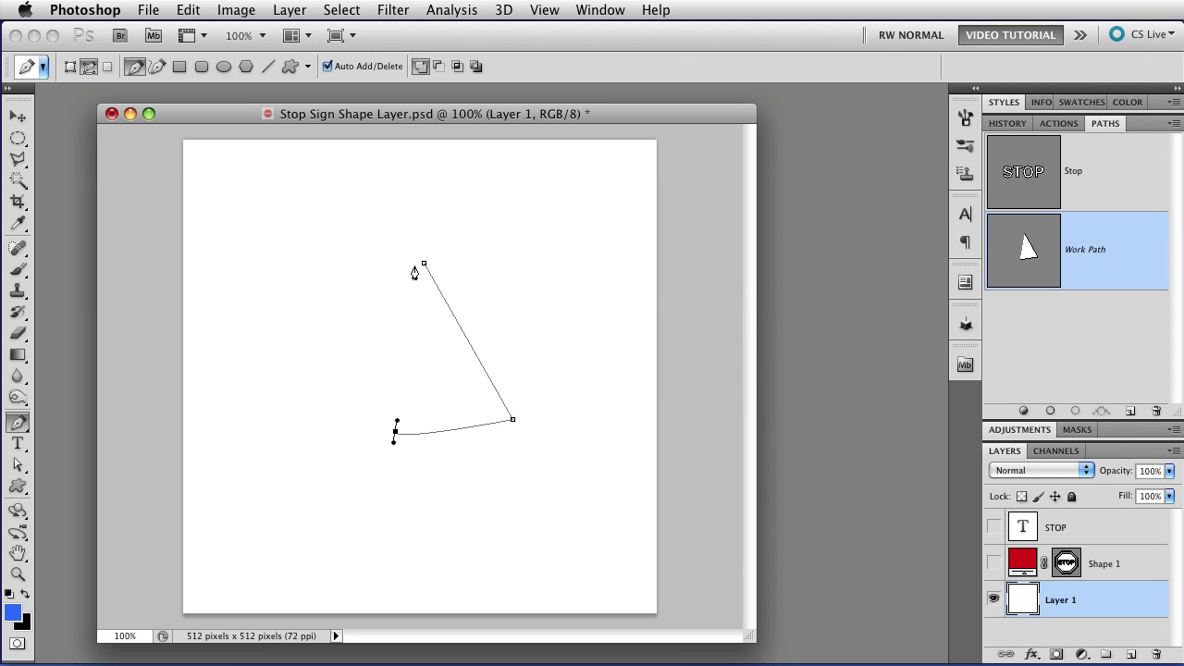
pyautogui.click(423, 264)
pyautogui.click(1103, 329)
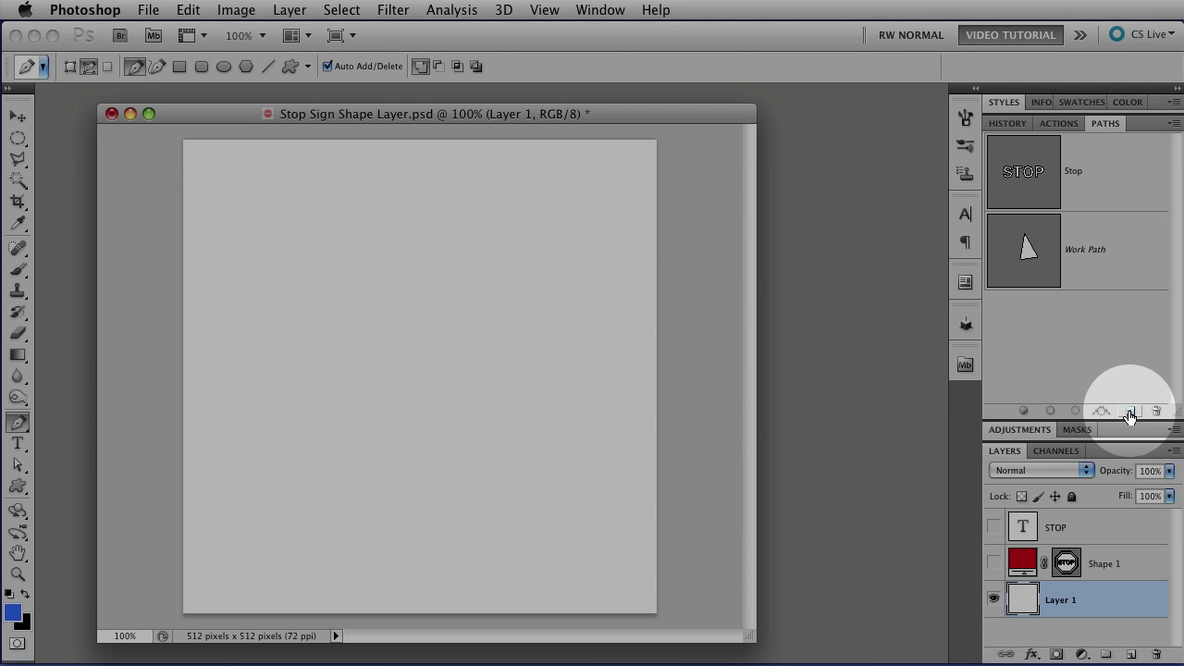
pyautogui.click(1129, 413)
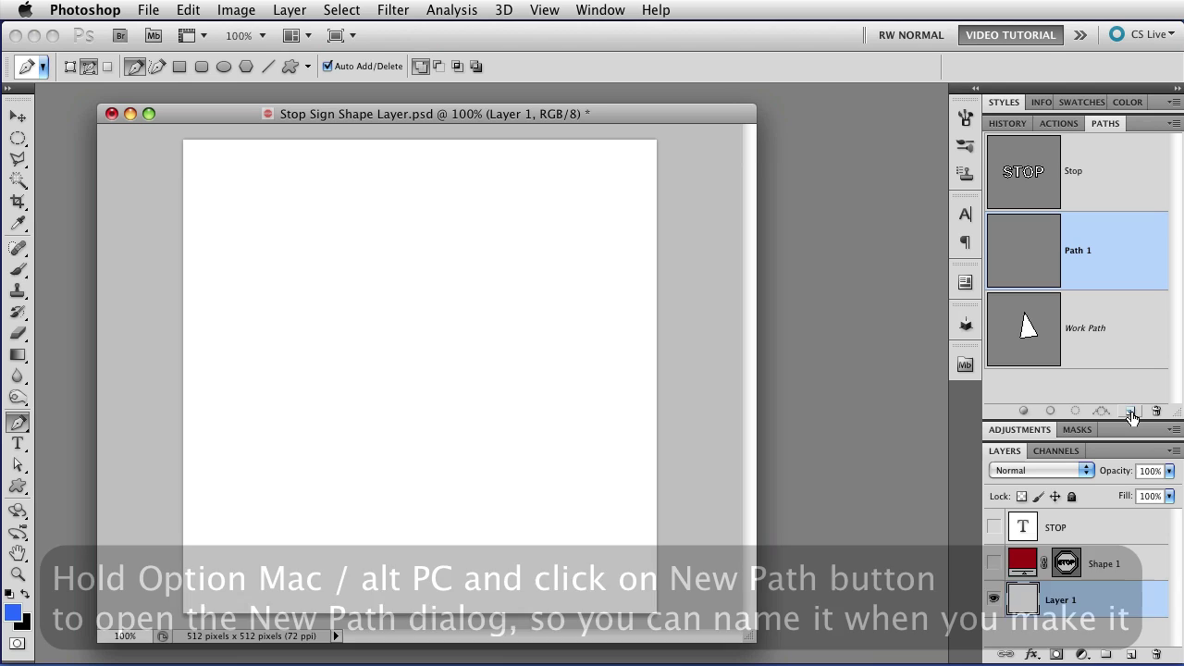
pyautogui.keyDown('alt'); pyautogui.click(1129, 411); pyautogui.keyUp('alt')
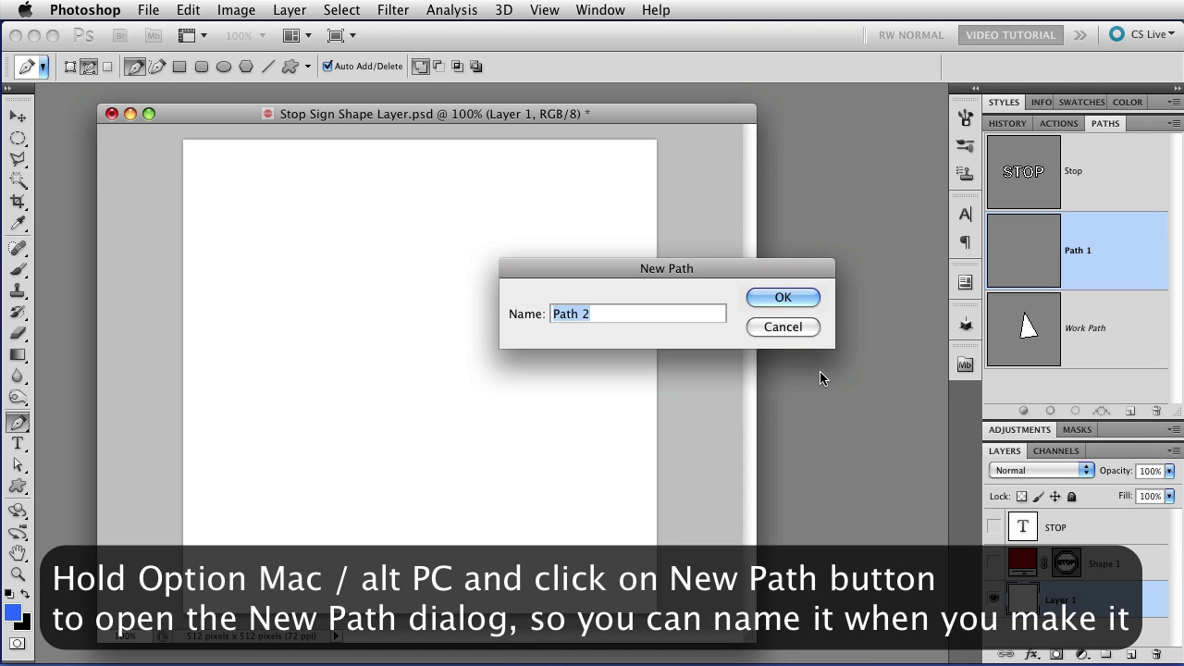
pyautogui.write('test')
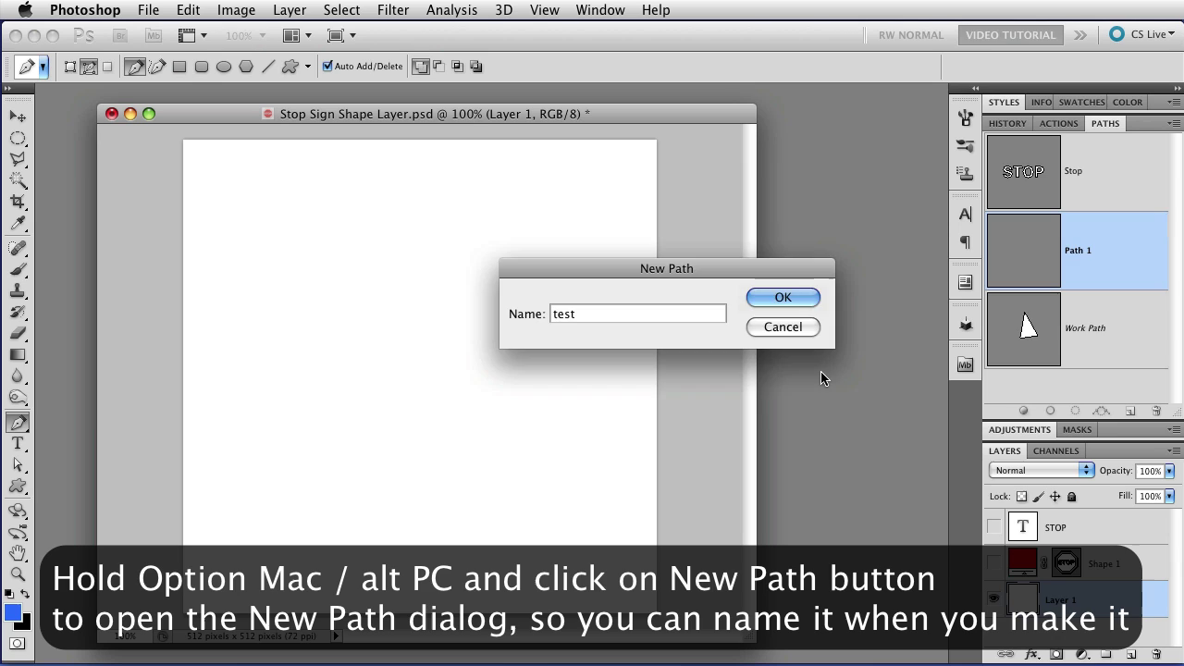
pyautogui.press('Return')
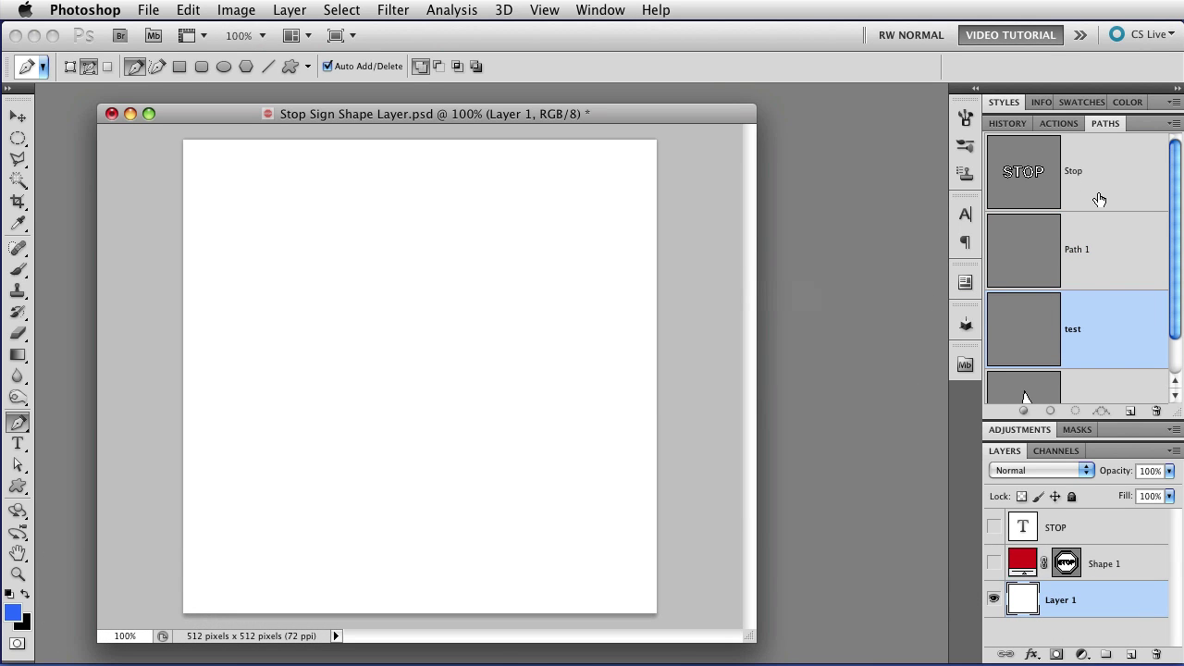
pyautogui.moveTo(1099, 200); pyautogui.dragTo(1157, 408)
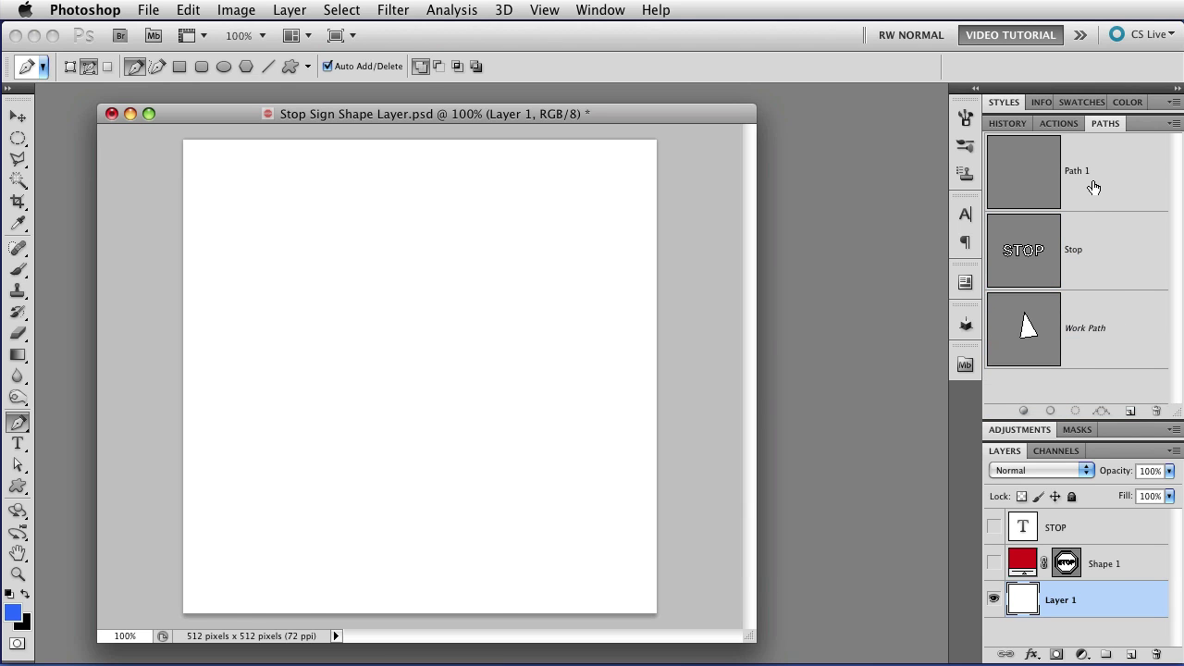
pyautogui.click(1094, 188)
pyautogui.press('Delete')
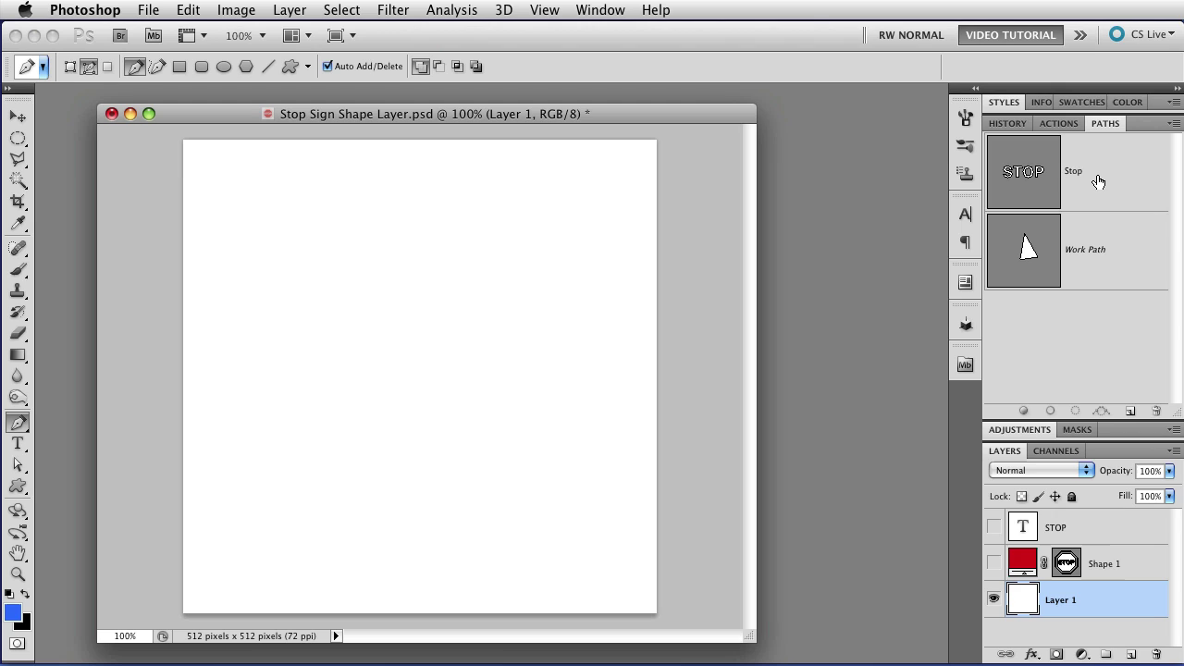
# Step: Rename the Shape 1 layer to 'Stop Sign' and make it visible again
pyautogui.click(1128, 564)
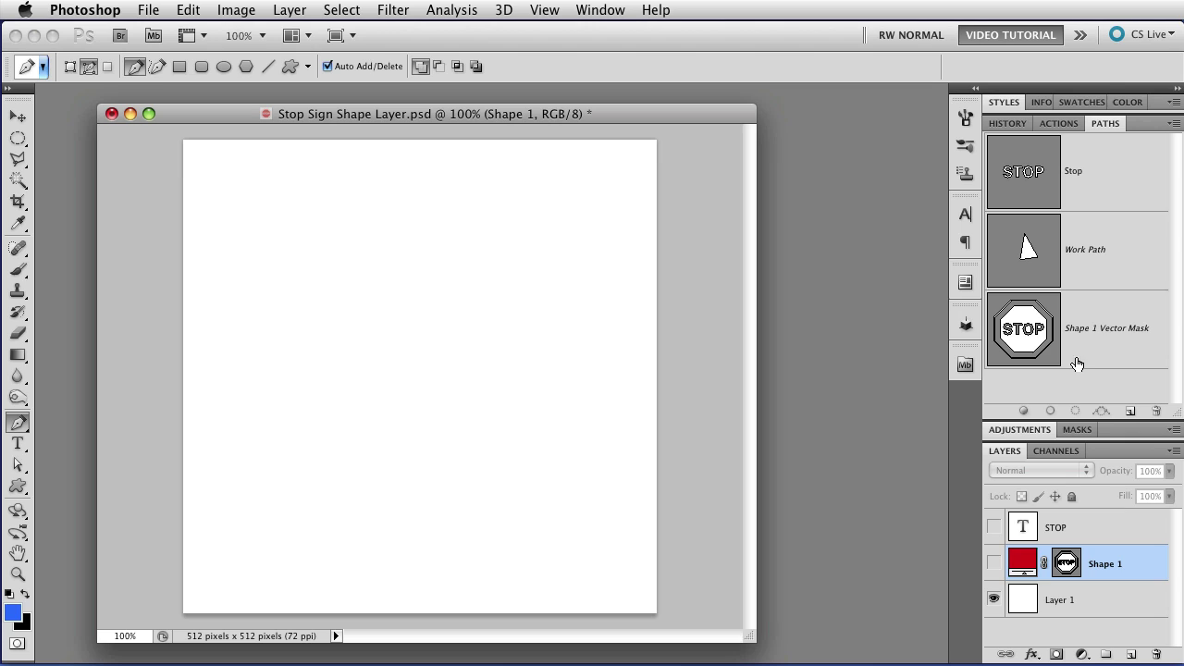
pyautogui.doubleClick(1104, 566)
pyautogui.write('Stop Sig')
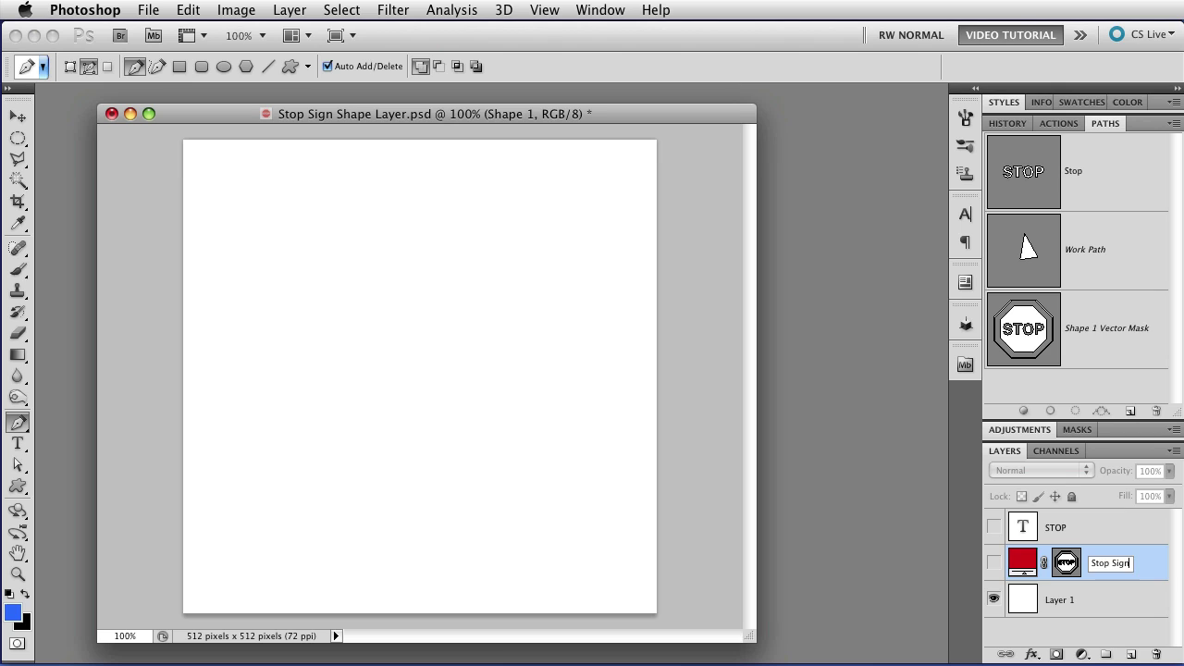
pyautogui.write('n')
pyautogui.press('Return')
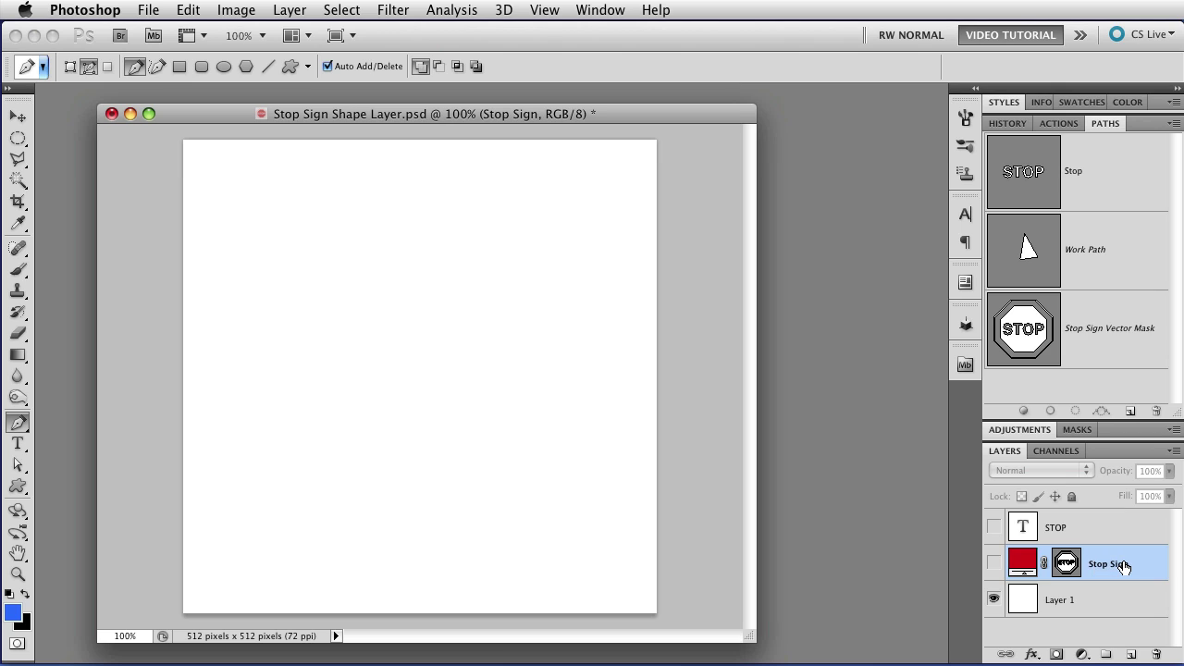
pyautogui.click(996, 565)
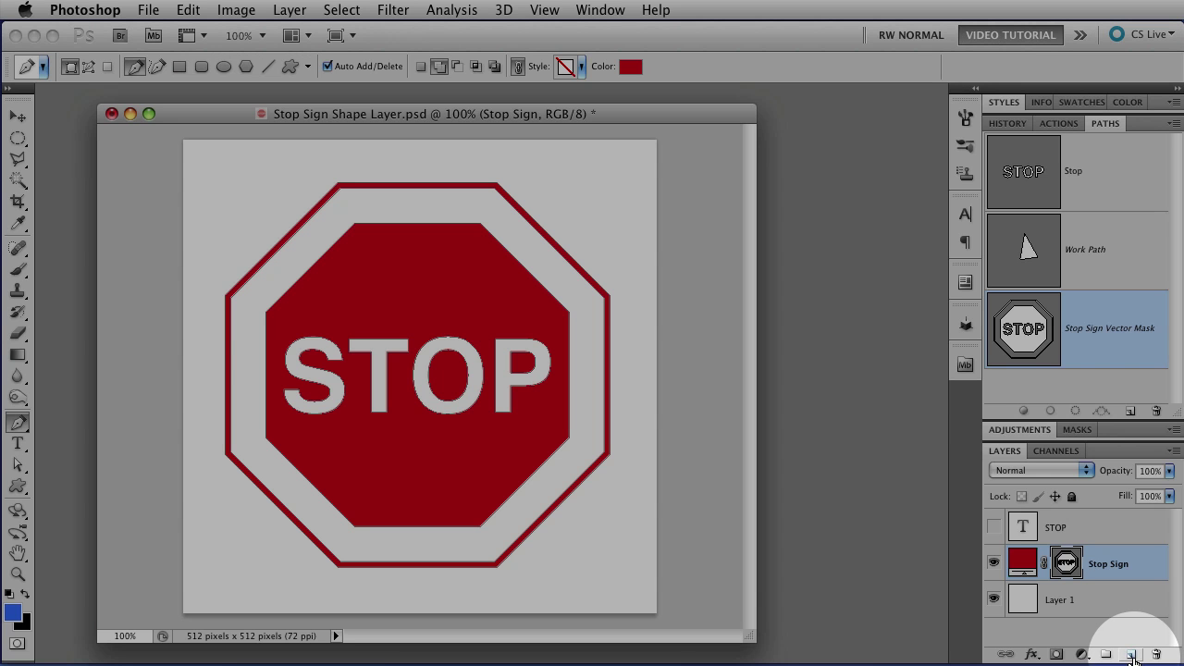
# Step: Add a new empty Layer 2 above the Stop Sign layer
pyautogui.click(1130, 654)
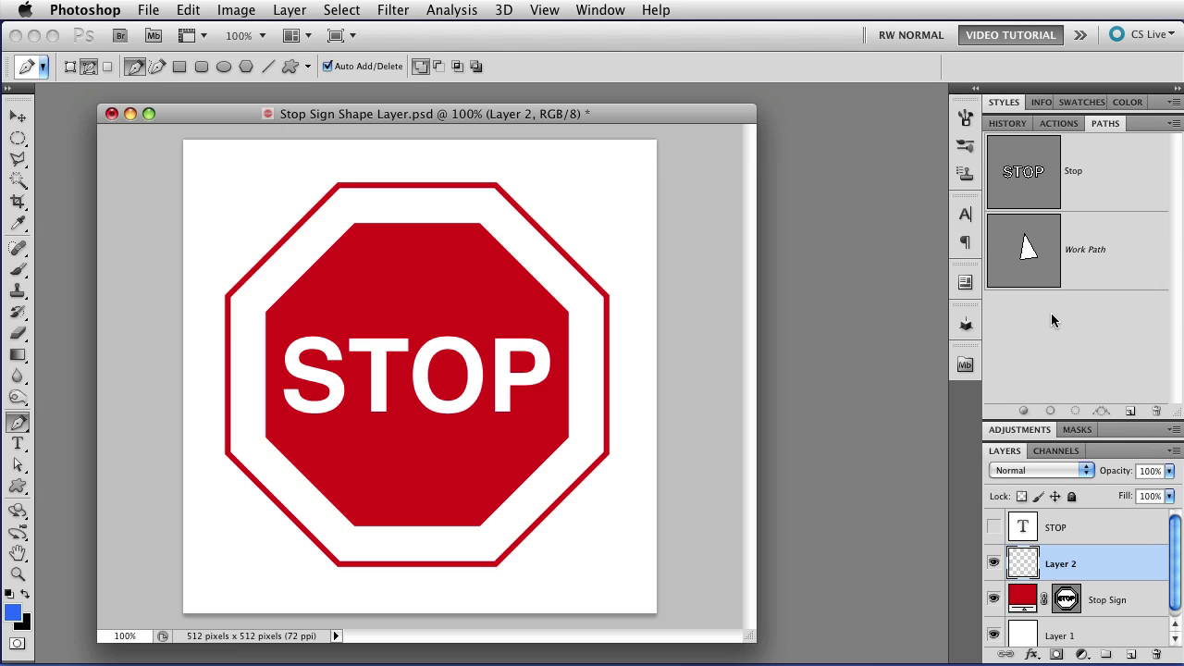
# Step: Copy the Stop Sign vector mask into Path 1, select Layer 2, and hide Stop Sign
pyautogui.click(1115, 601)
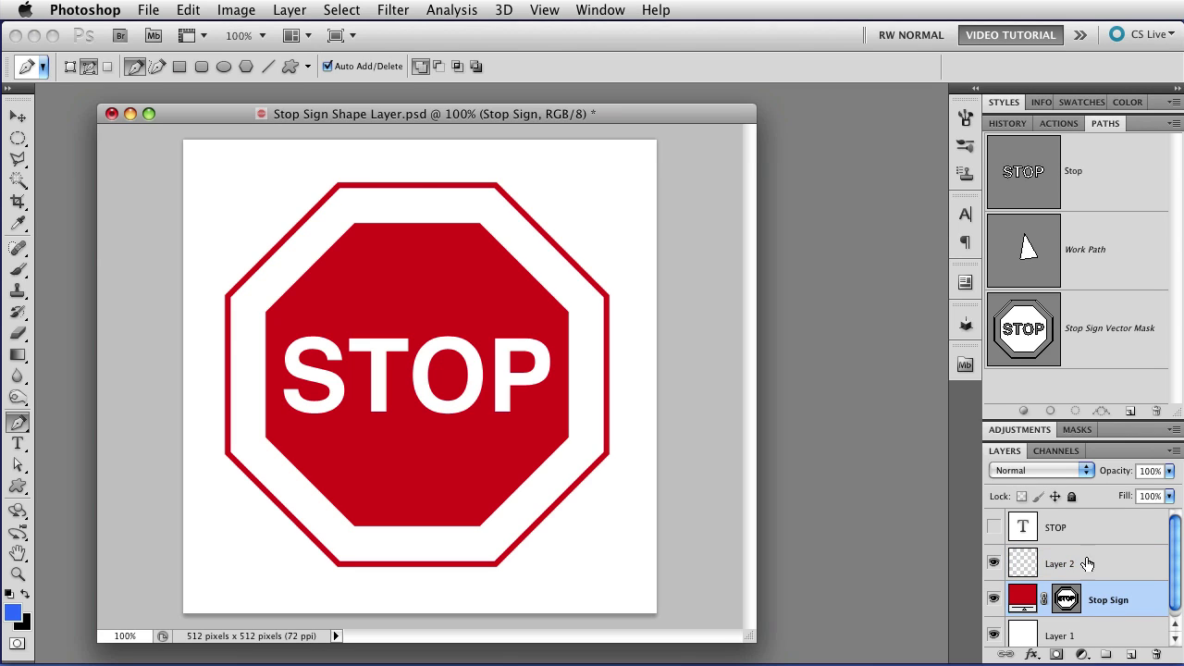
pyautogui.click(1119, 329)
pyautogui.moveTo(1119, 328); pyautogui.dragTo(1129, 409)
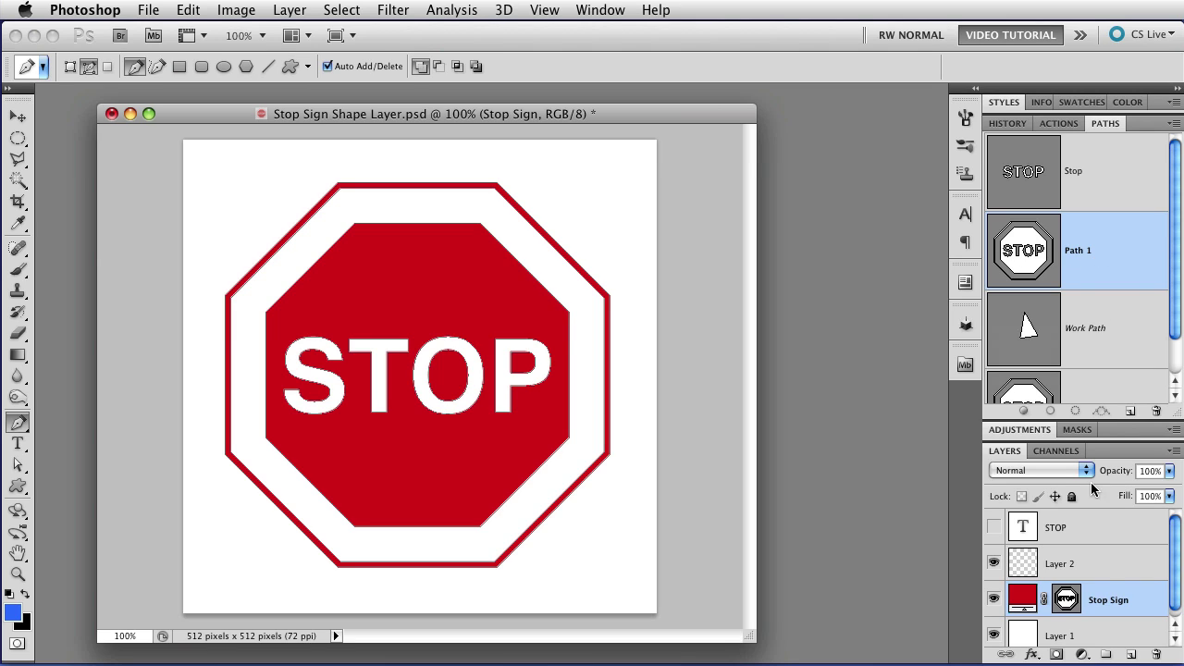
pyautogui.click(1106, 569)
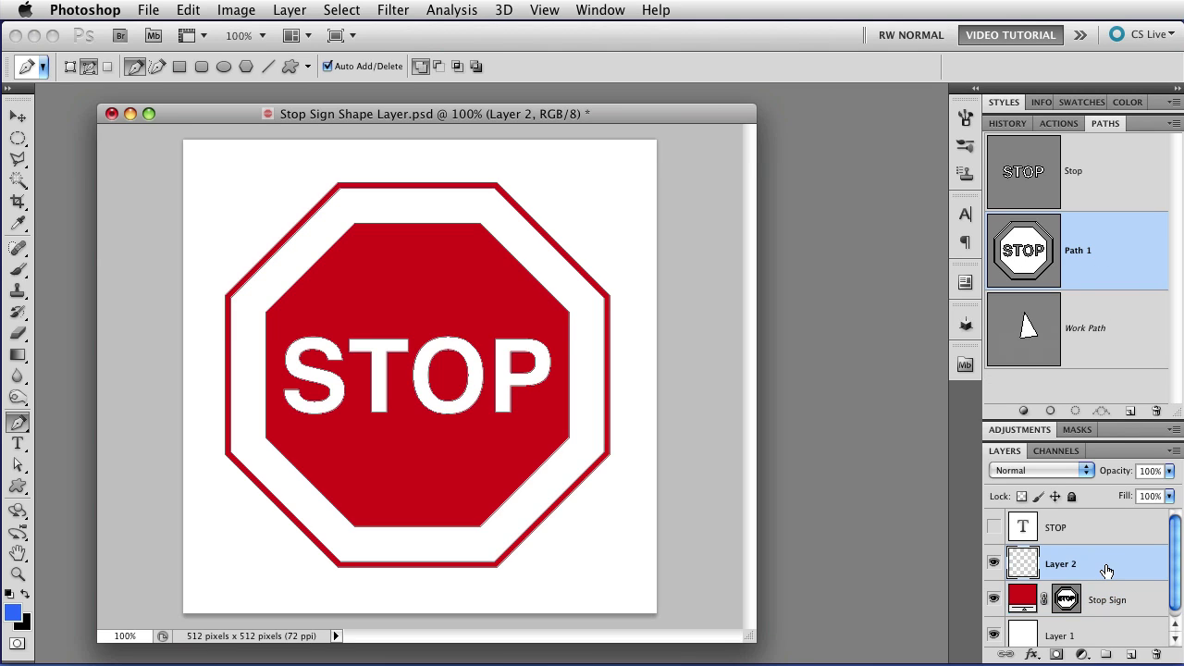
pyautogui.click(993, 599)
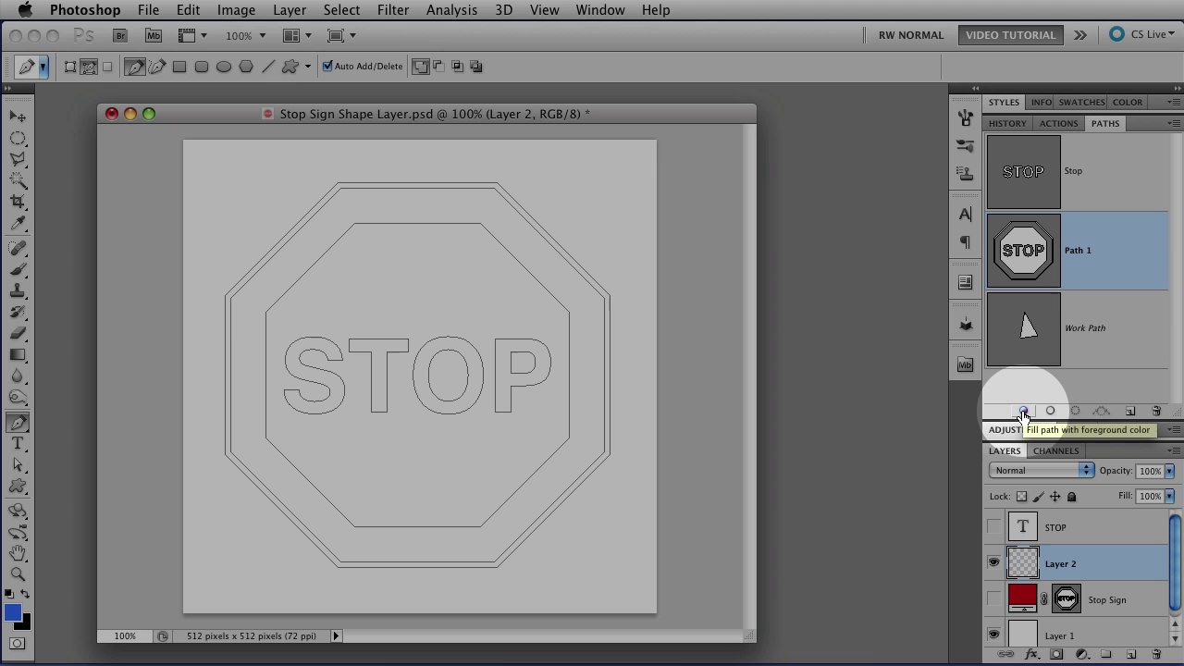
# Step: Fill Path 1 with the blue foreground colour on Layer 2 and check the result
pyautogui.click(1023, 411)
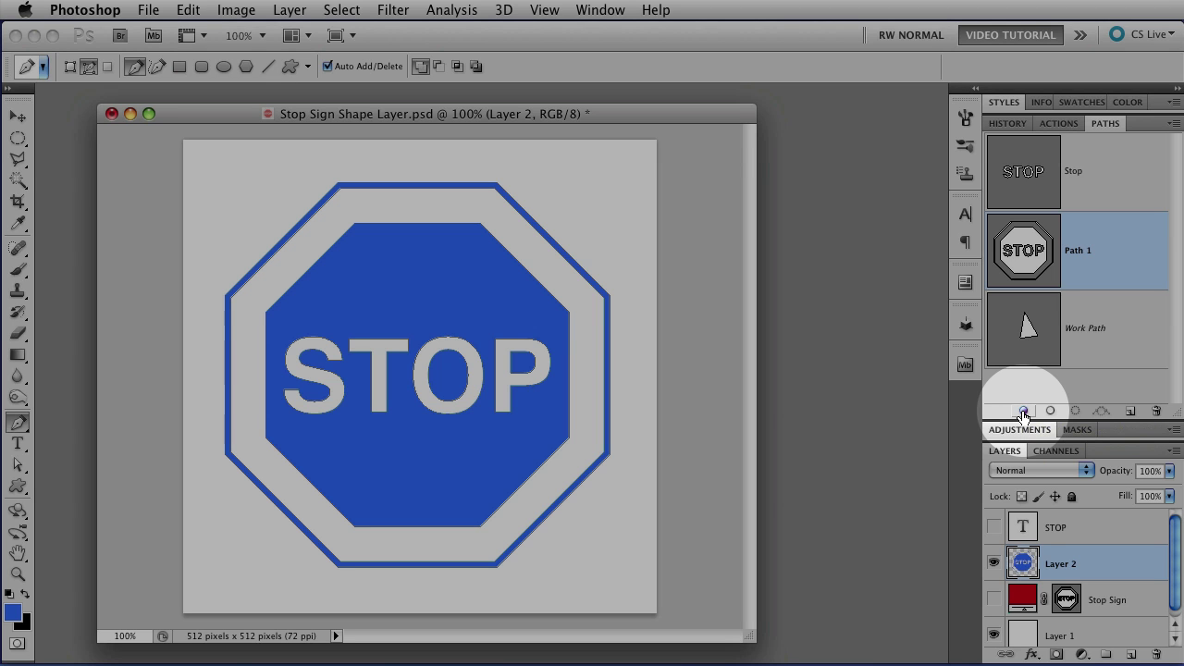
pyautogui.click(1066, 383)
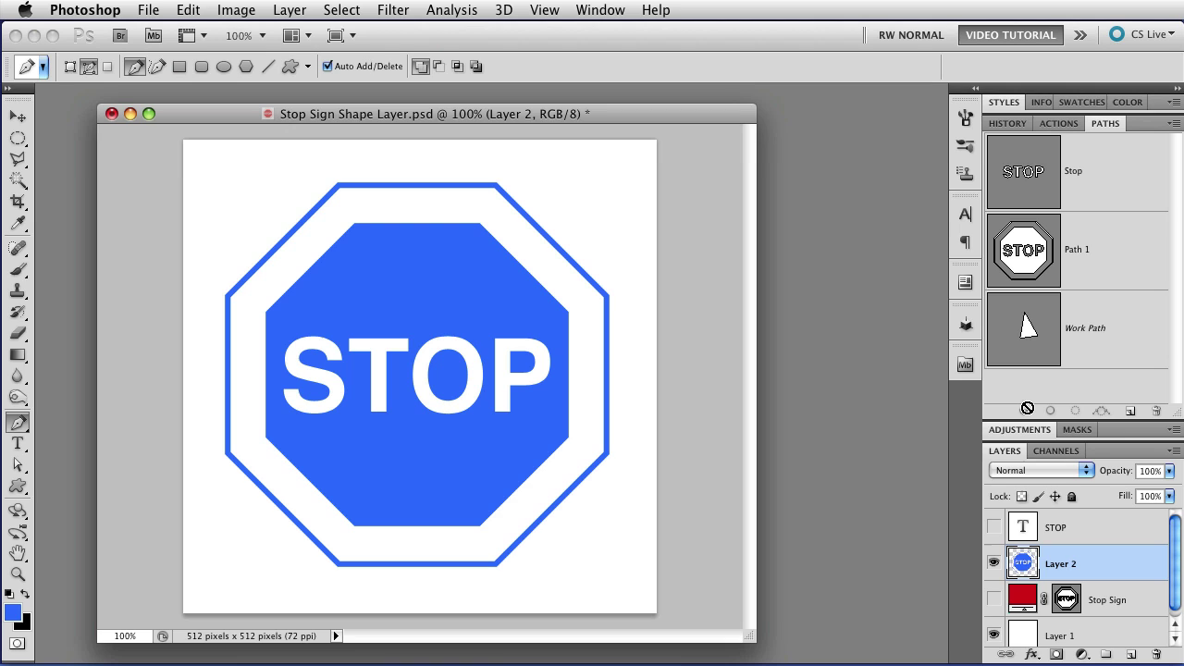
pyautogui.click(1034, 277)
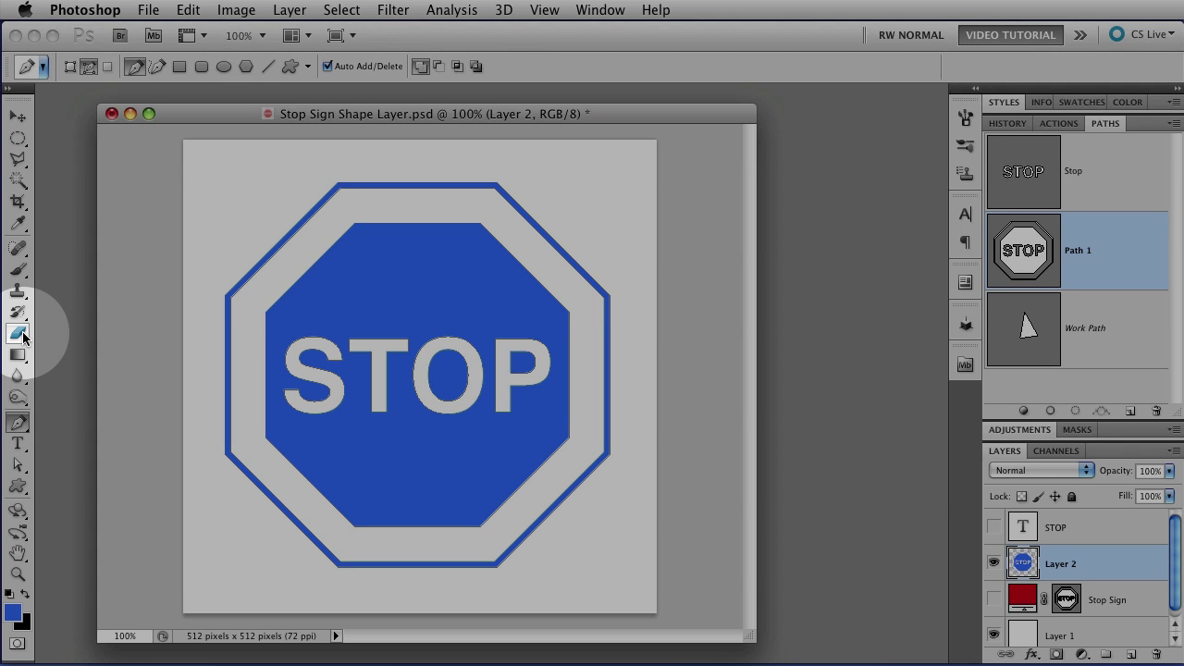
# Step: Try stroking Path 1 with the Eraser, then undo that stroke
pyautogui.click(17, 334)
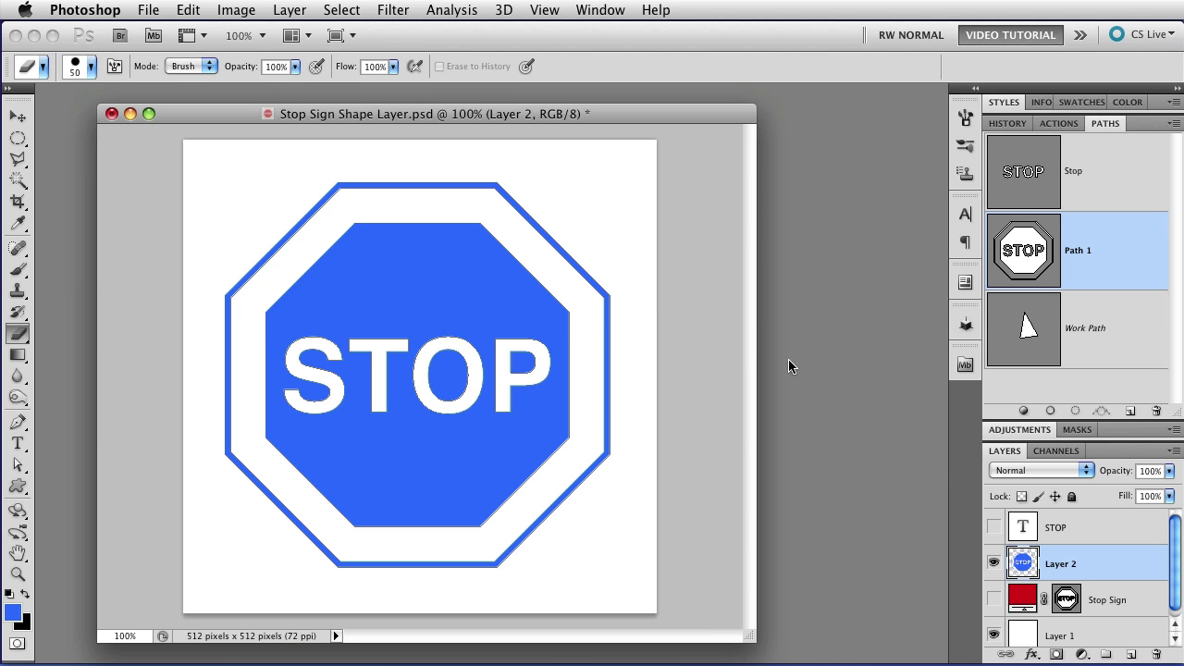
pyautogui.click(1051, 411)
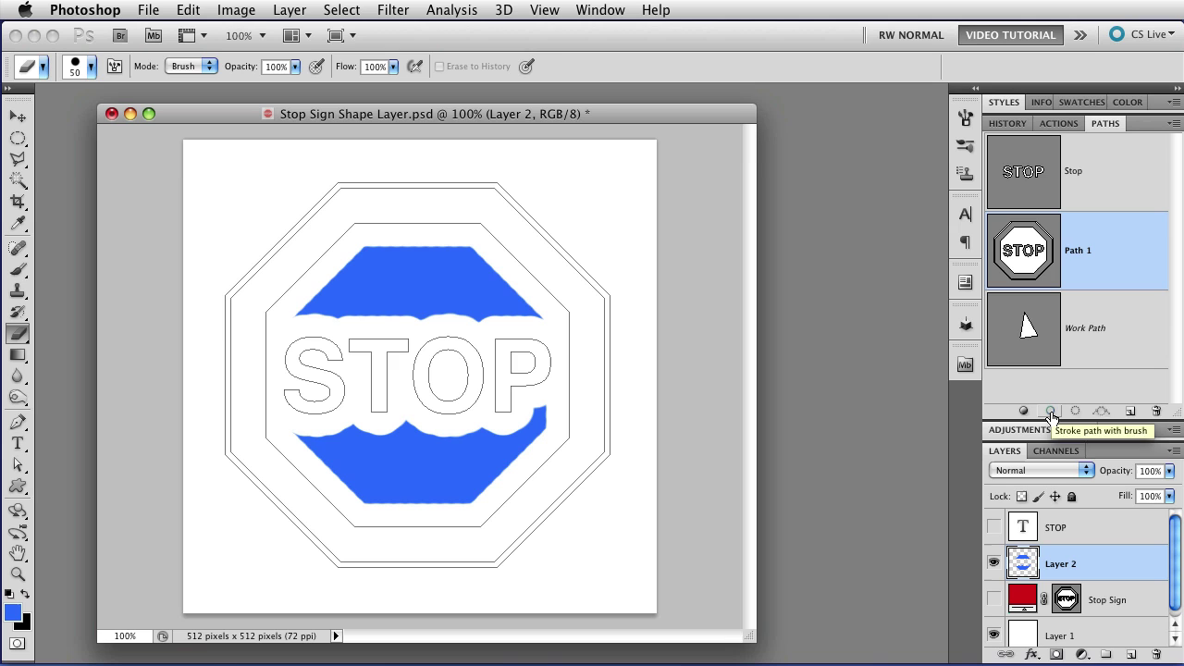
pyautogui.hotkey('ctrl', 'z')
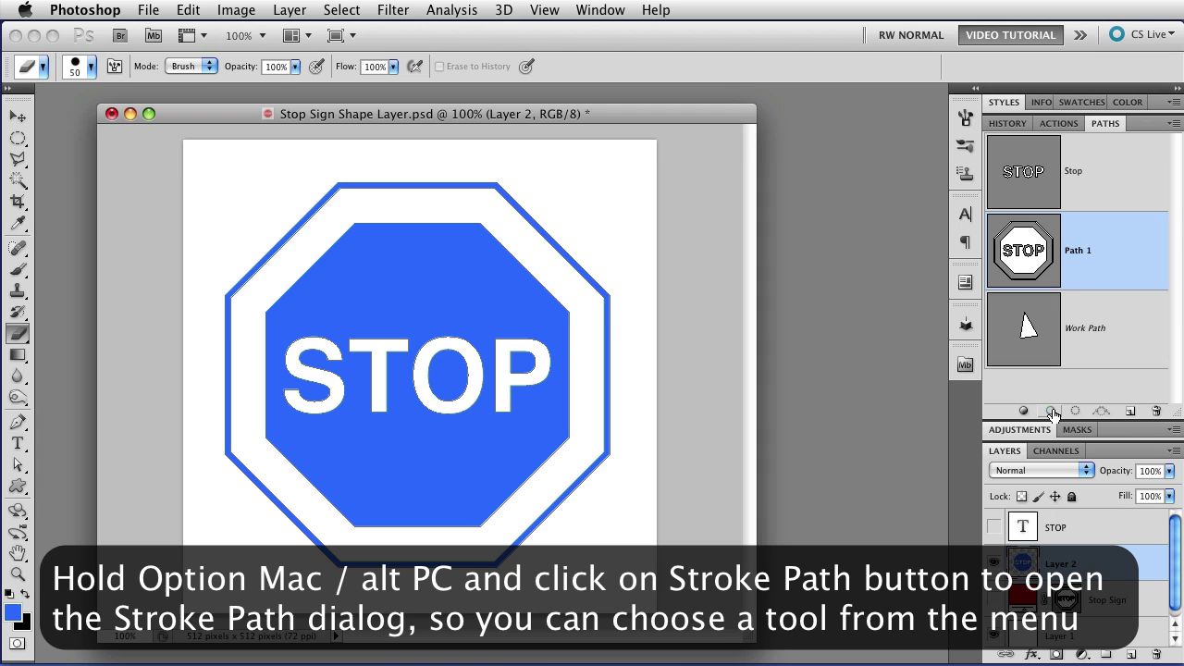
# Step: Stroke Path 1 on Layer 2 using the Burn tool
pyautogui.keyDown('alt'); pyautogui.click(1053, 413); pyautogui.keyUp('alt')
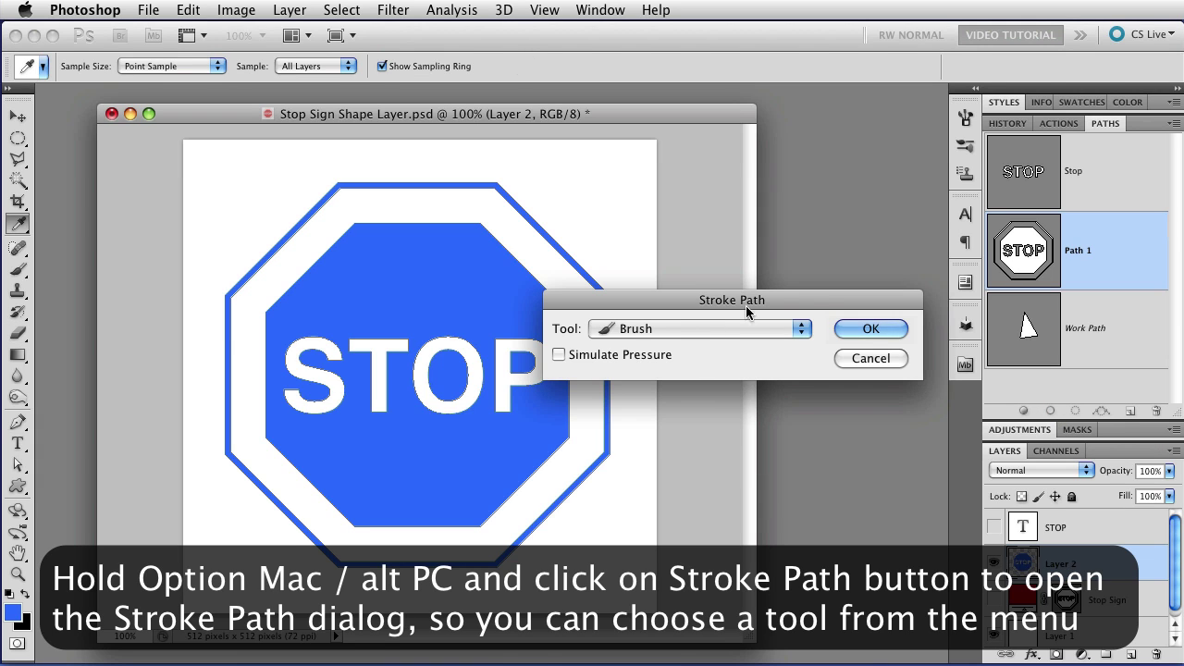
pyautogui.click(708, 333)
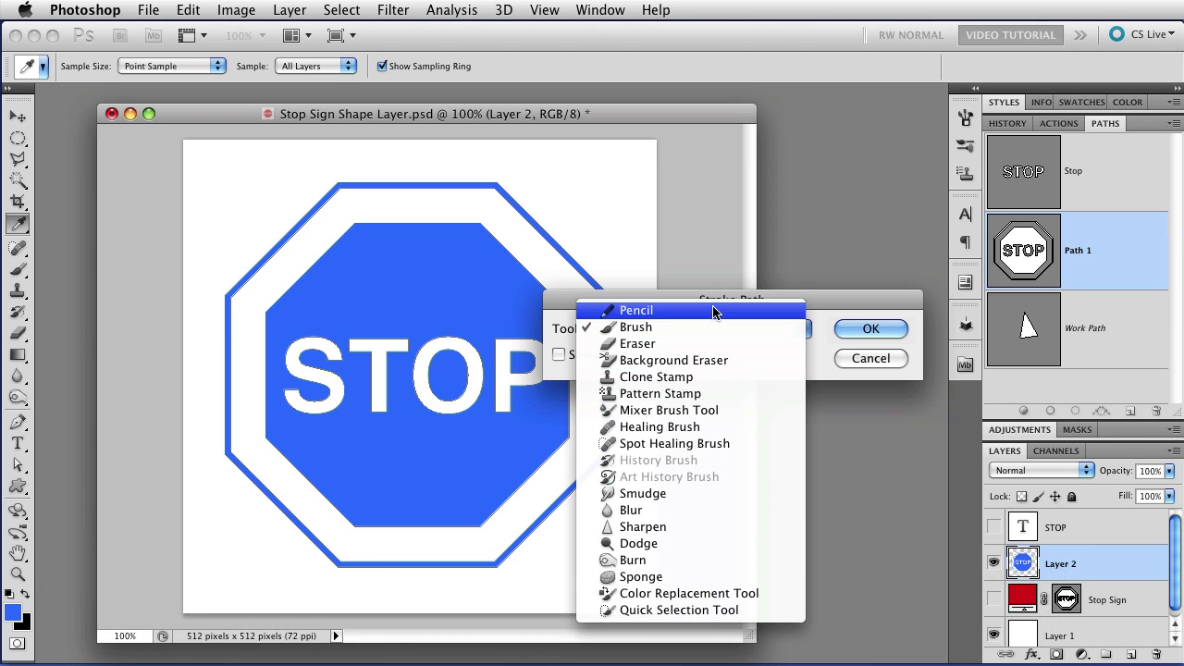
pyautogui.click(713, 560)
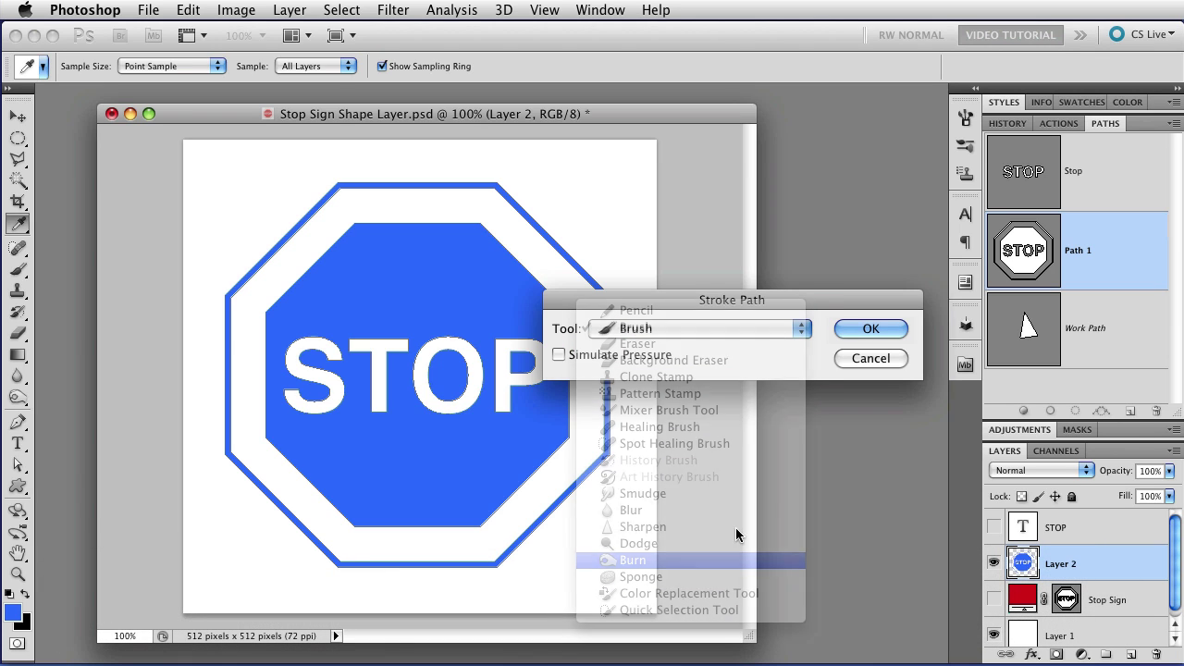
pyautogui.click(844, 331)
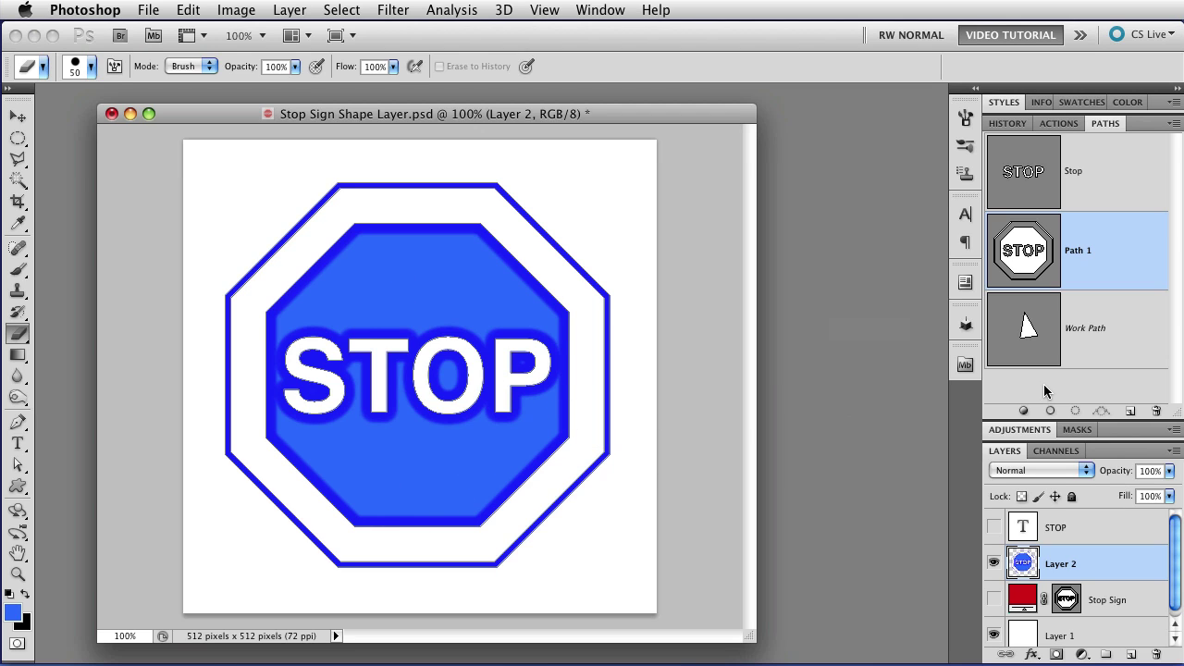
# Step: Stroke the paths in black with the Brush and Simulate Pressure, then deselect the path
pyautogui.press('x')
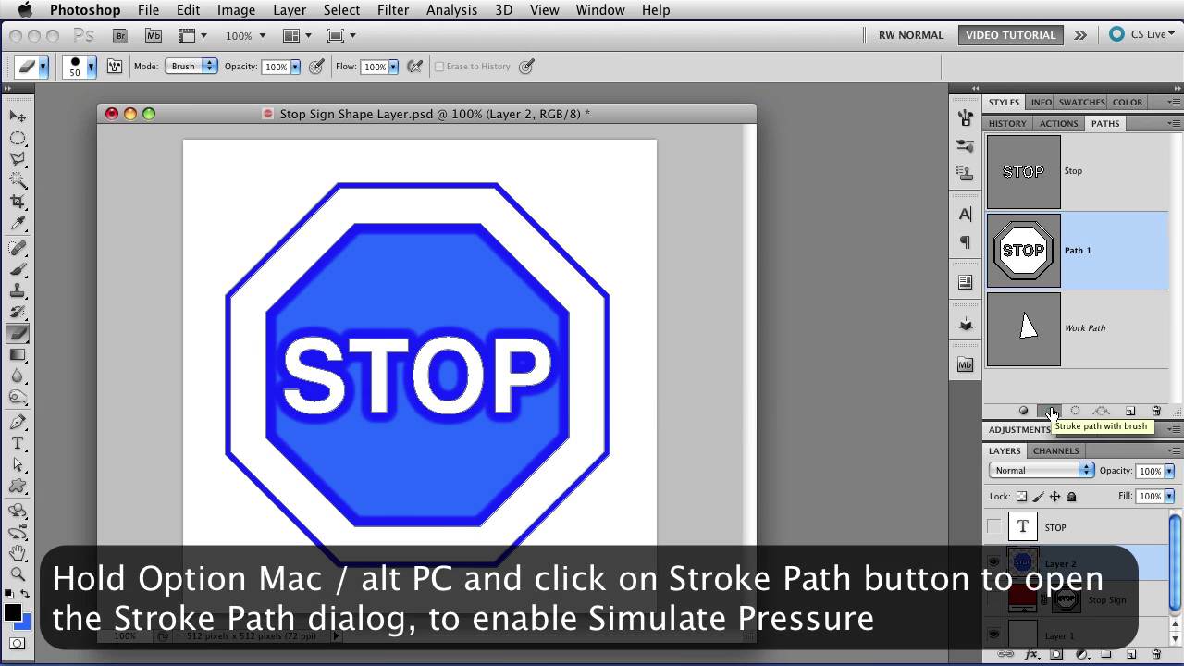
pyautogui.keyDown('alt'); pyautogui.click(1052, 413); pyautogui.keyUp('alt')
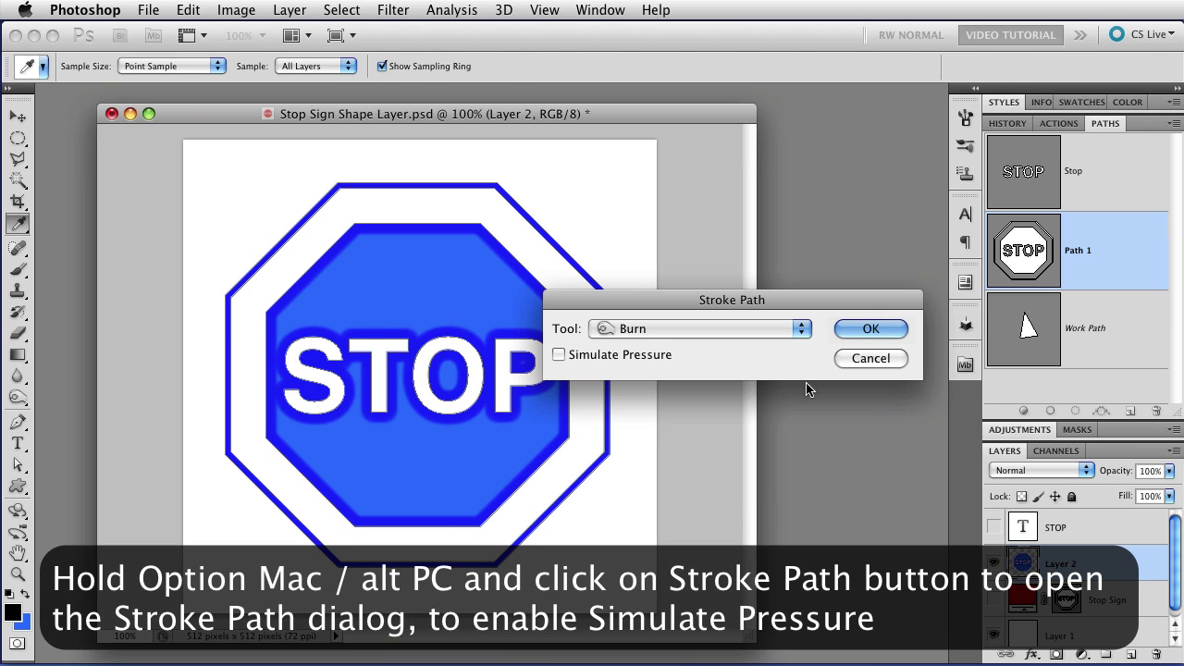
pyautogui.click(614, 355)
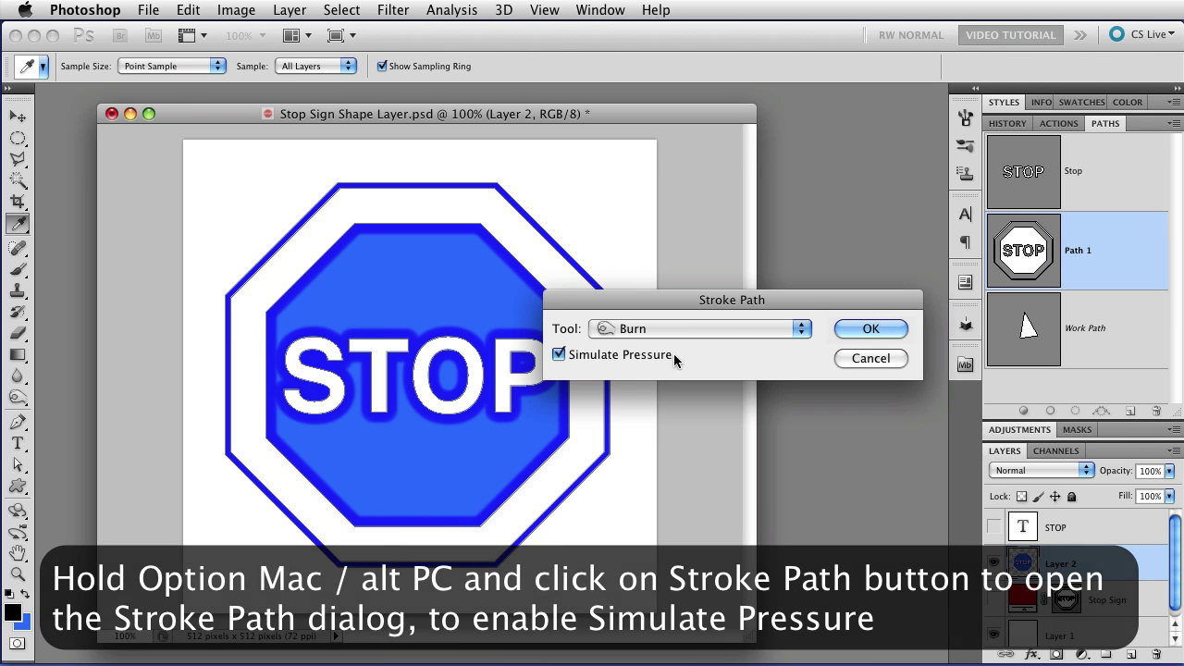
pyautogui.click(725, 324)
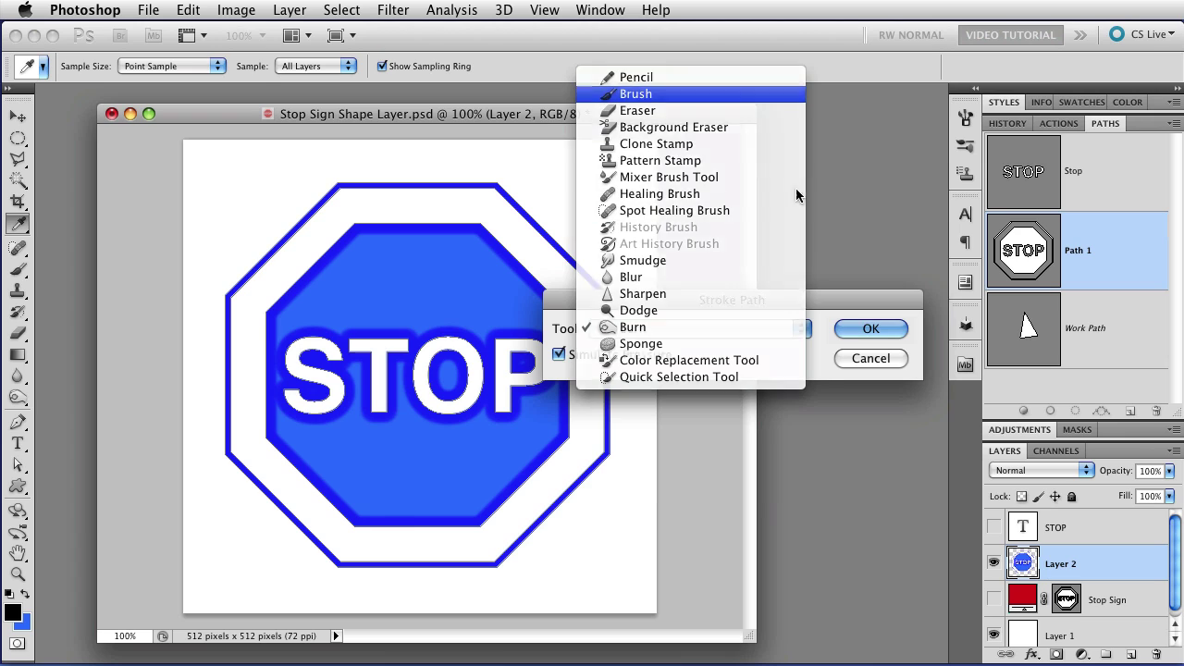
pyautogui.click(703, 94)
pyautogui.click(865, 329)
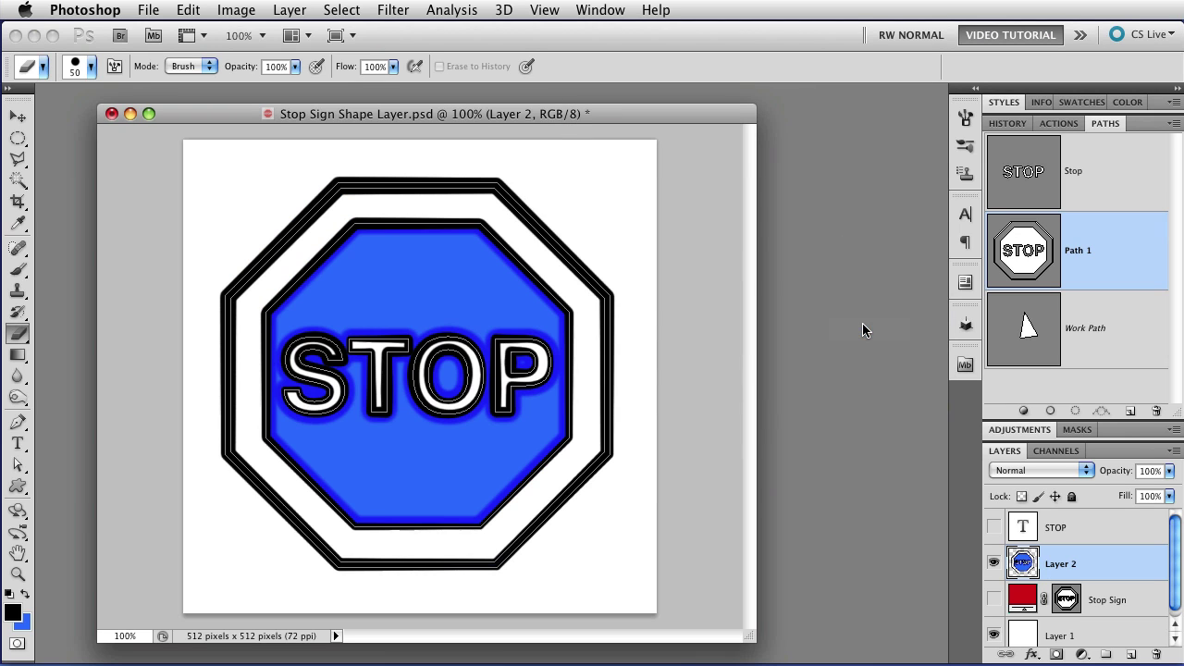
pyautogui.click(1092, 377)
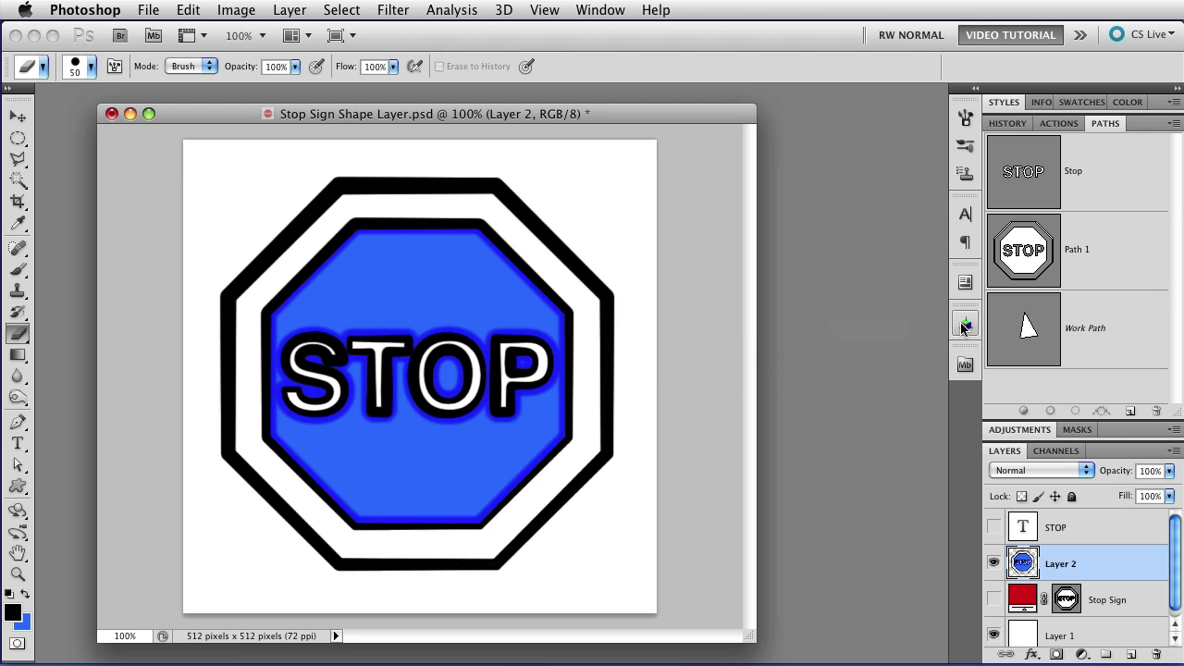
# Step: Load Path 1 as a selection, then replace it with the Stop path's STOP-letter selection
pyautogui.click(1124, 281)
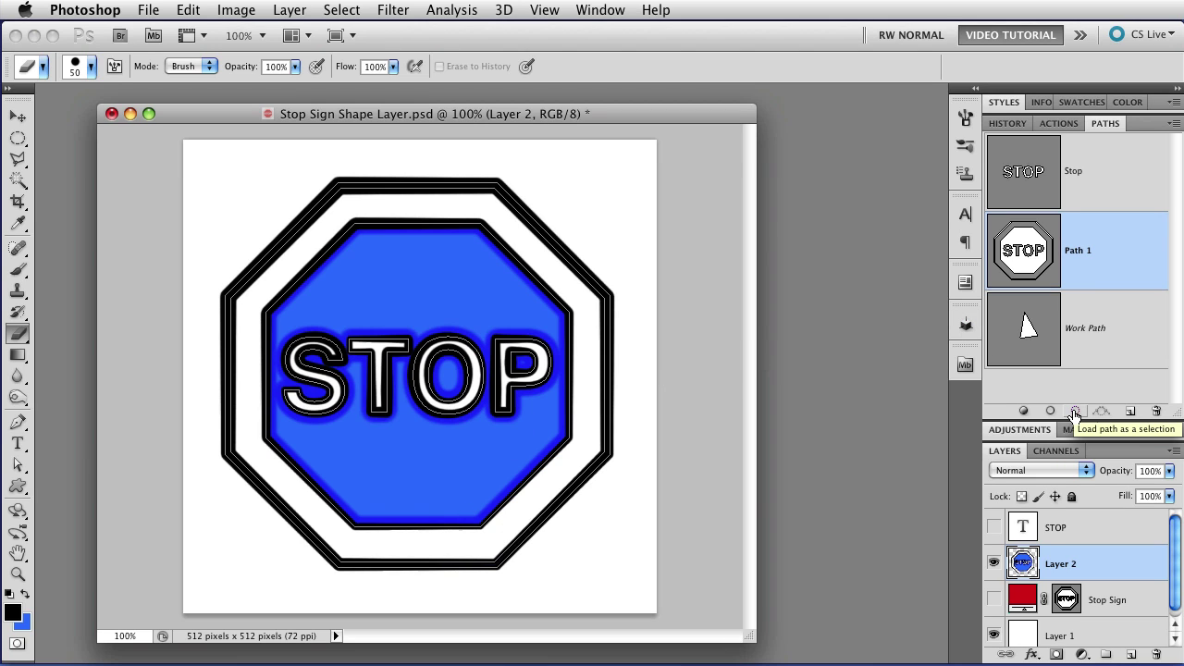
pyautogui.click(1074, 413)
pyautogui.click(1073, 386)
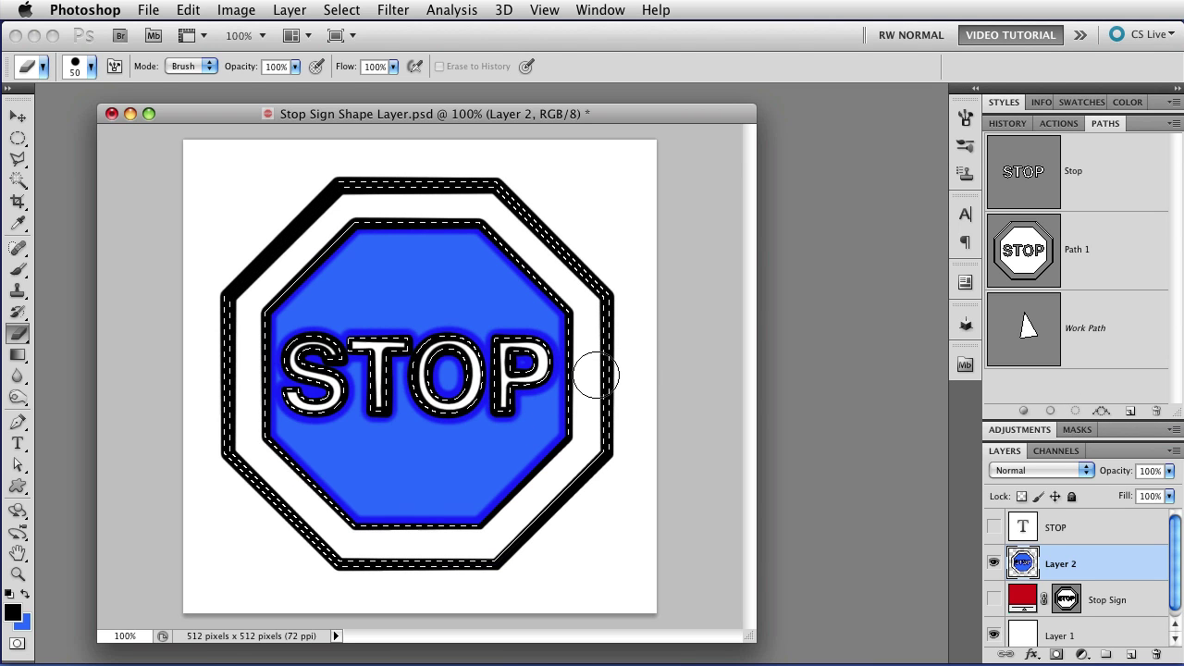
pyautogui.keyDown('super'); pyautogui.click(1018, 191); pyautogui.keyUp('super')
# Step: Add empty Layer 3, hide Layer 2, and convert the letter selection into a work path
pyautogui.click(1126, 655)
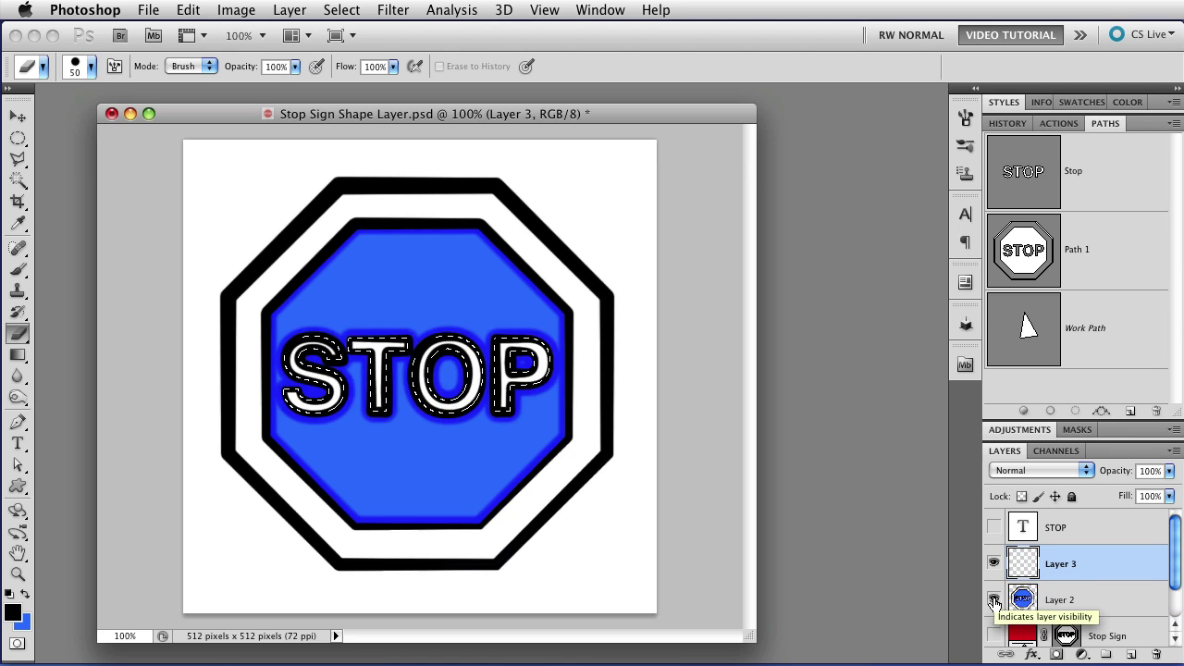
pyautogui.click(994, 599)
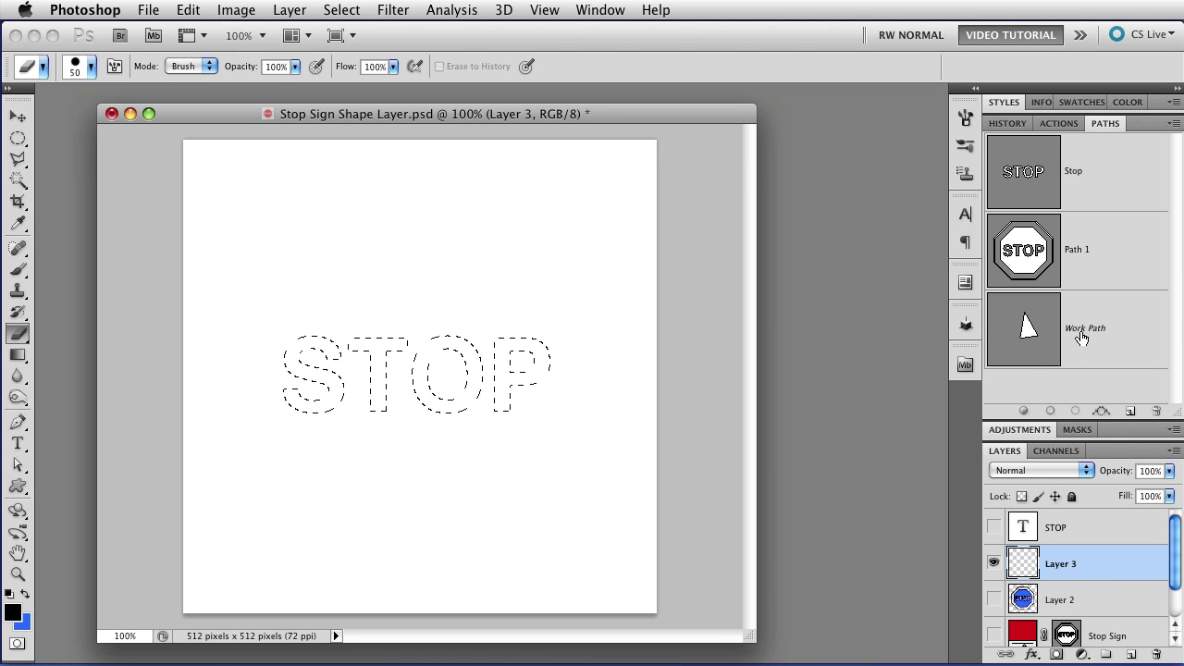
pyautogui.click(1101, 412)
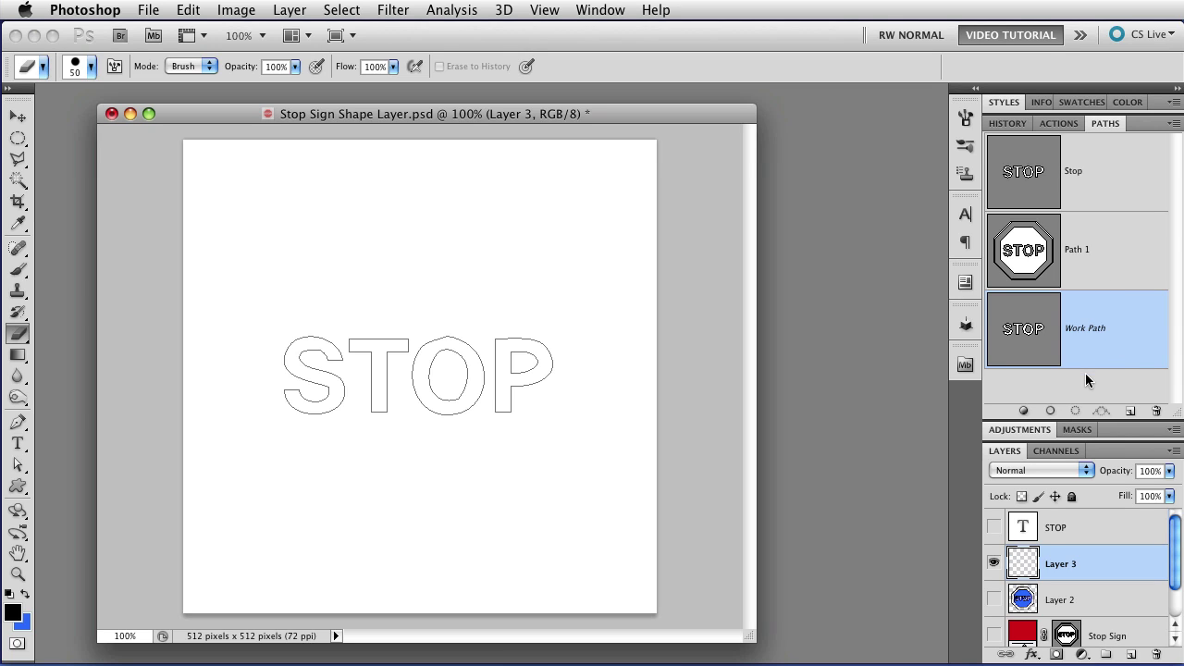
# Step: Delete Path 1 from the Paths panel, confirming the deletion
pyautogui.click(1100, 252)
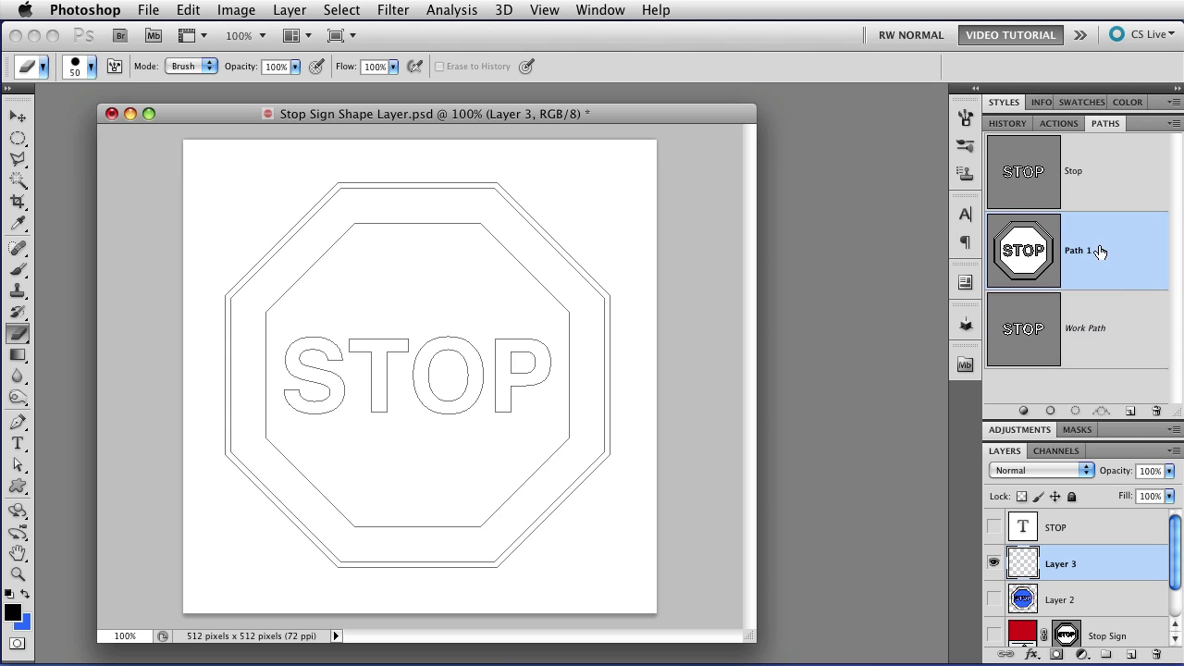
pyautogui.click(1156, 411)
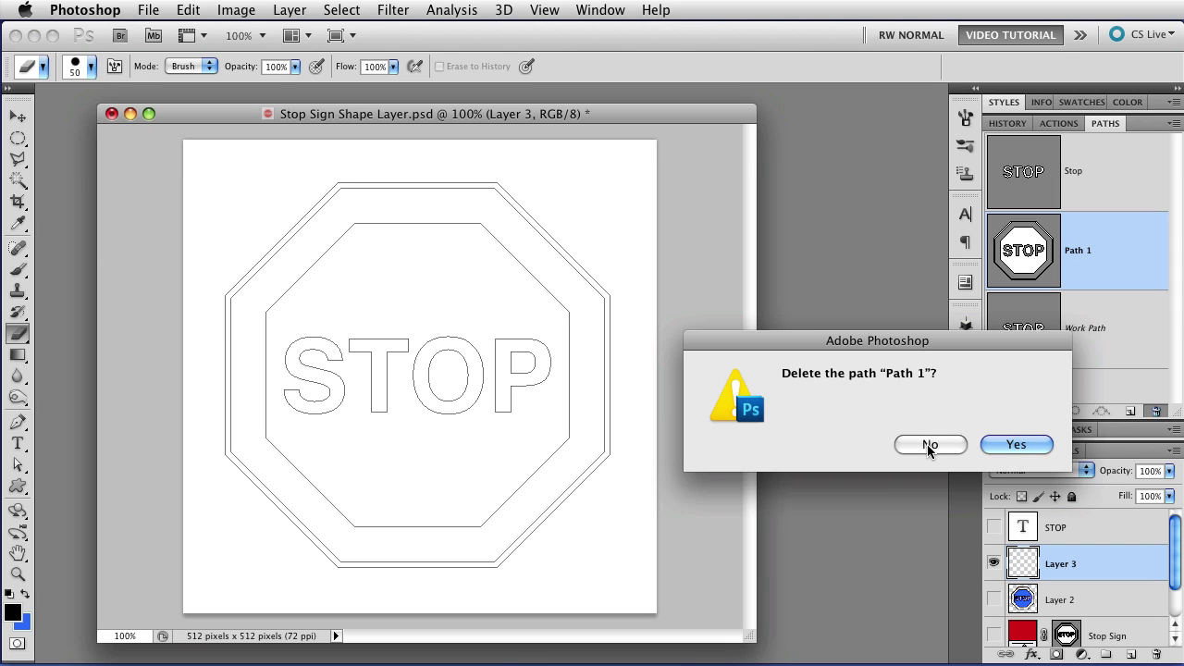
pyautogui.click(1012, 445)
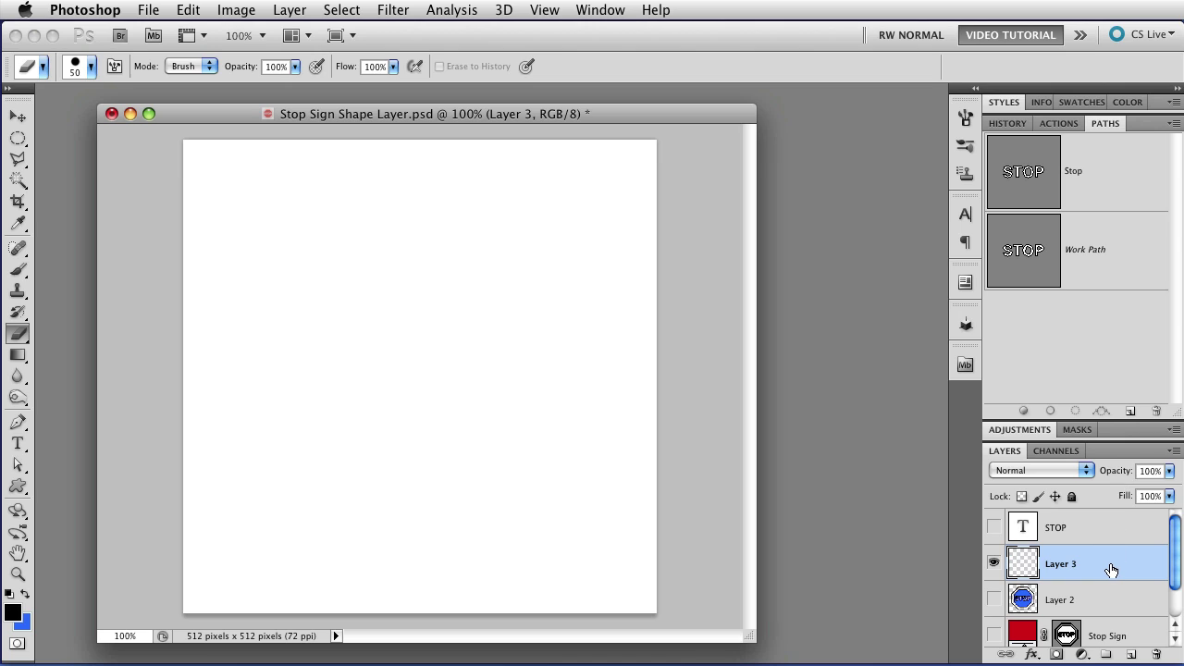
# Step: Save the Stop Sign layer's vector mask via Edit > Define Custom Shape, named 'Stop Sign'
pyautogui.click(1126, 636)
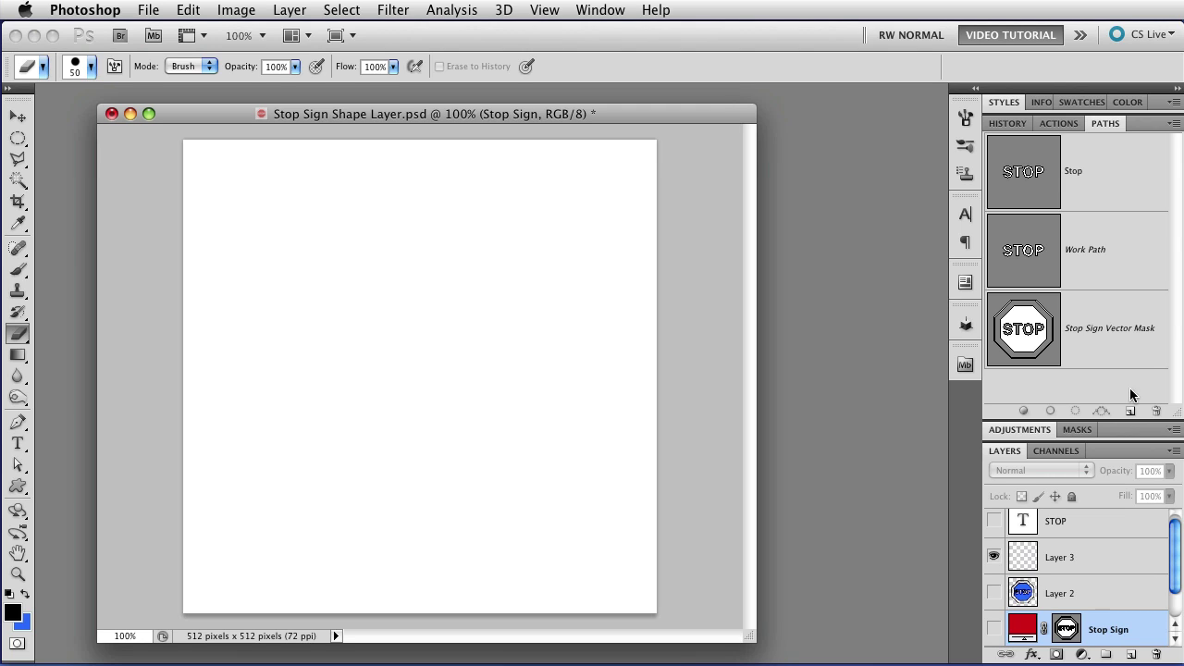
pyautogui.click(1118, 339)
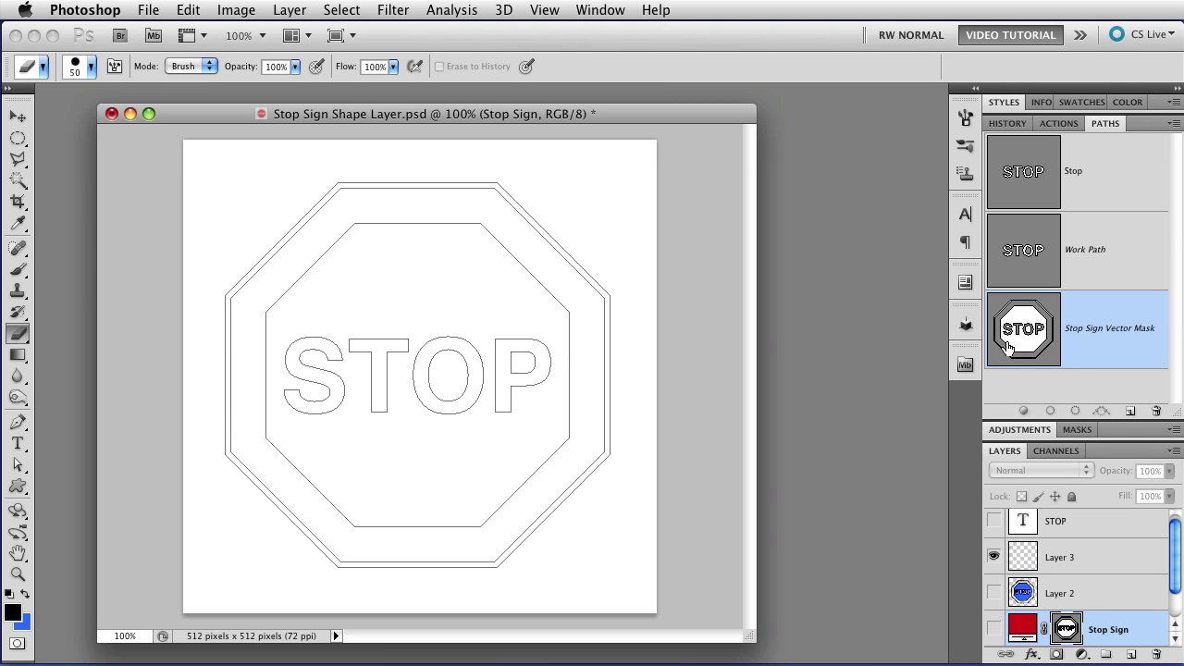
pyautogui.click(188, 10)
pyautogui.click(248, 532)
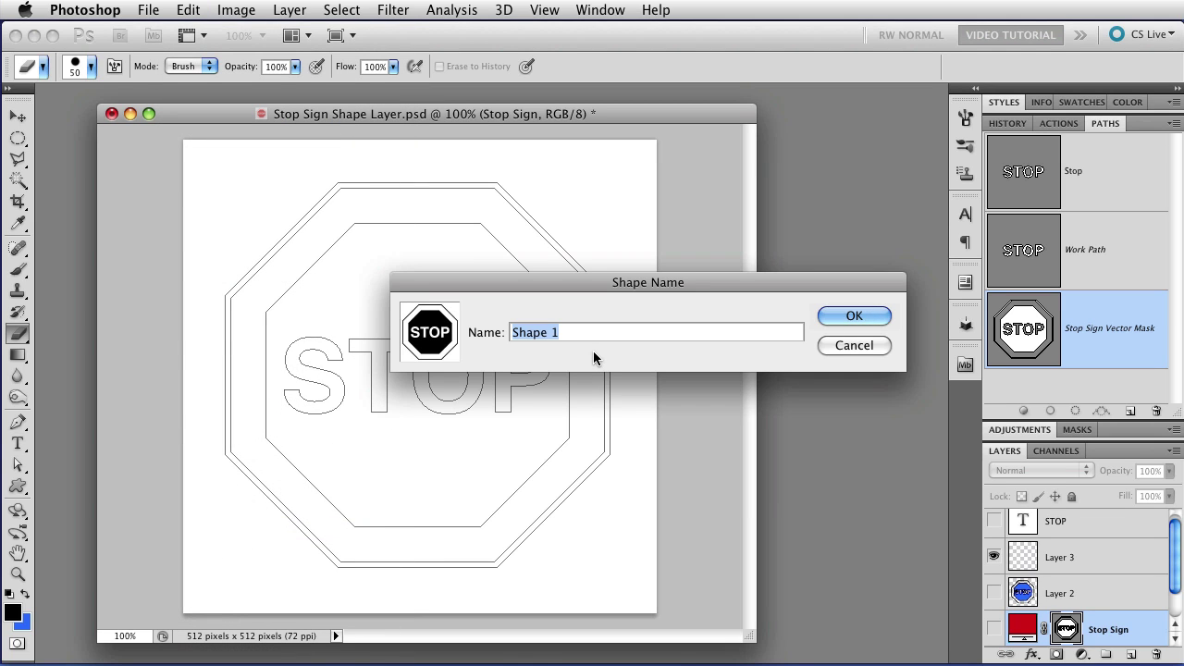
pyautogui.write('Stop Sign')
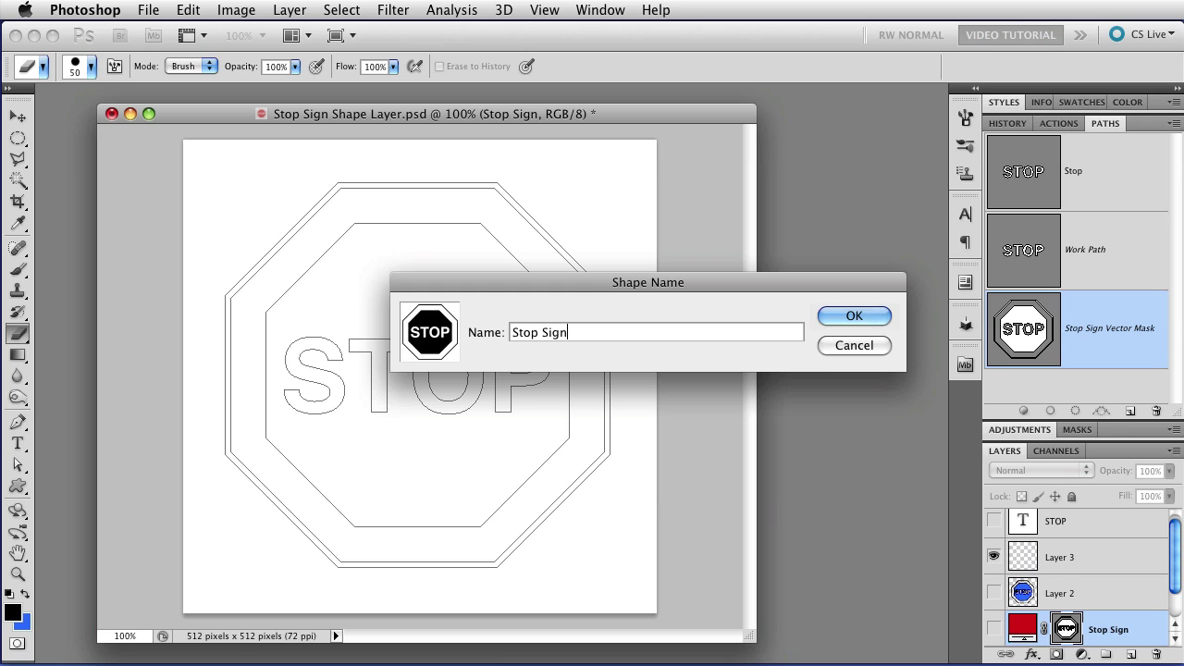
pyautogui.press('Return')
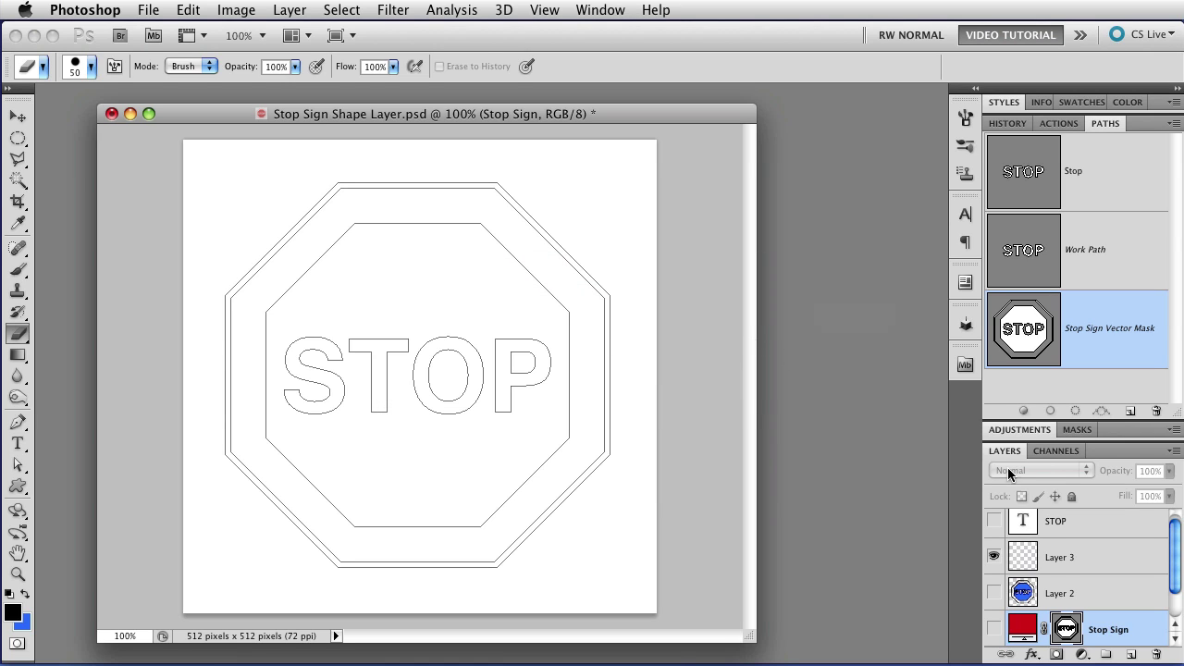
# Step: On Layer 3, select the Custom Shape tool with the Stop Sign shape
pyautogui.click(1050, 557)
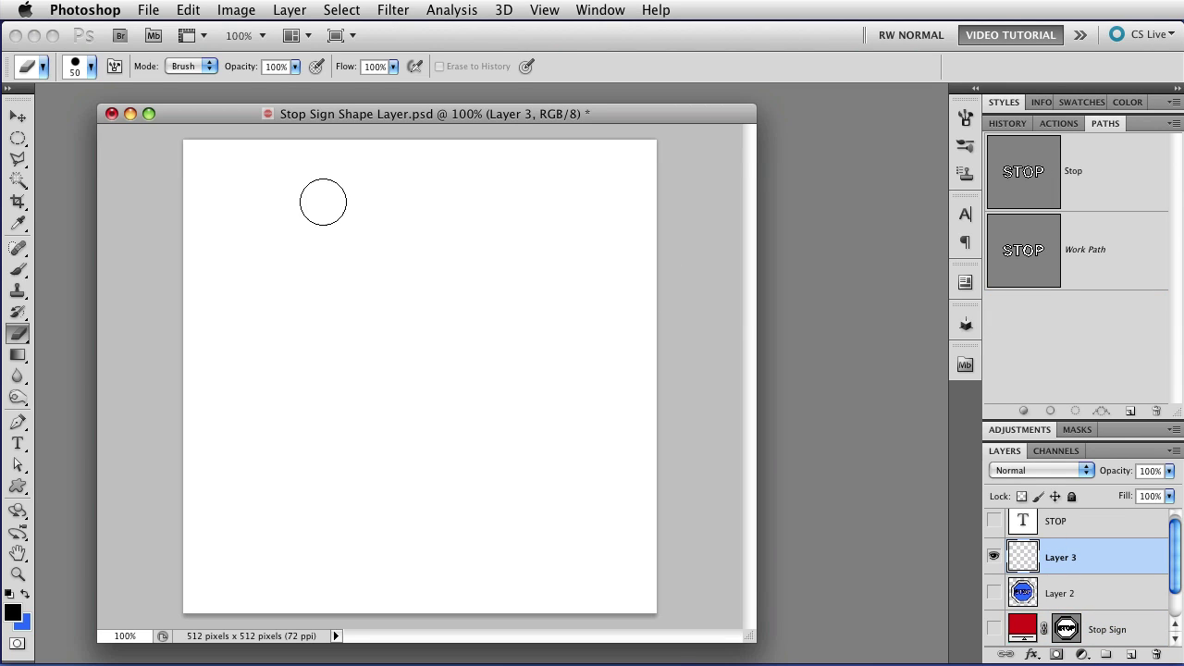
pyautogui.click(18, 486)
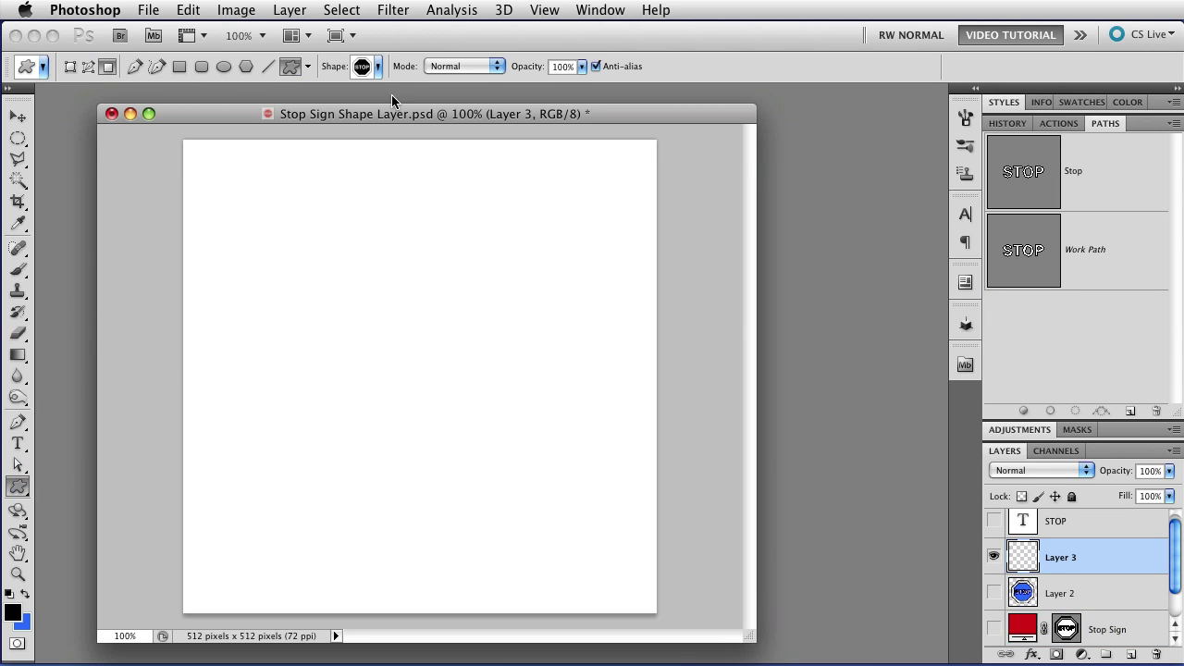
pyautogui.click(378, 68)
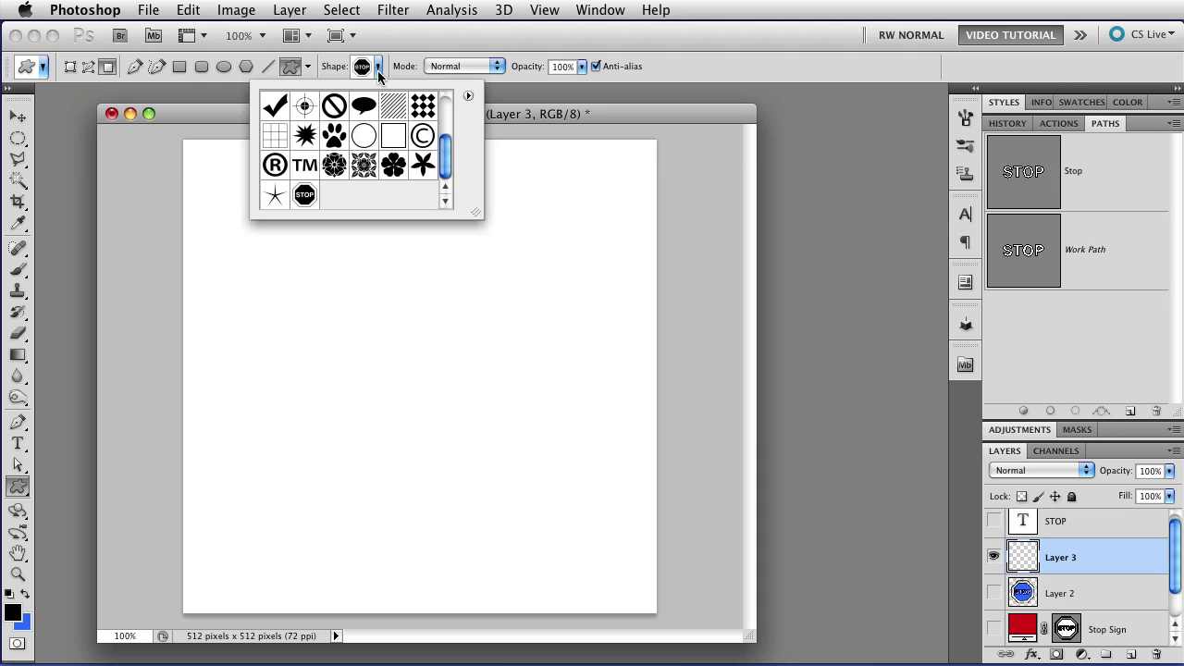
pyautogui.click(377, 69)
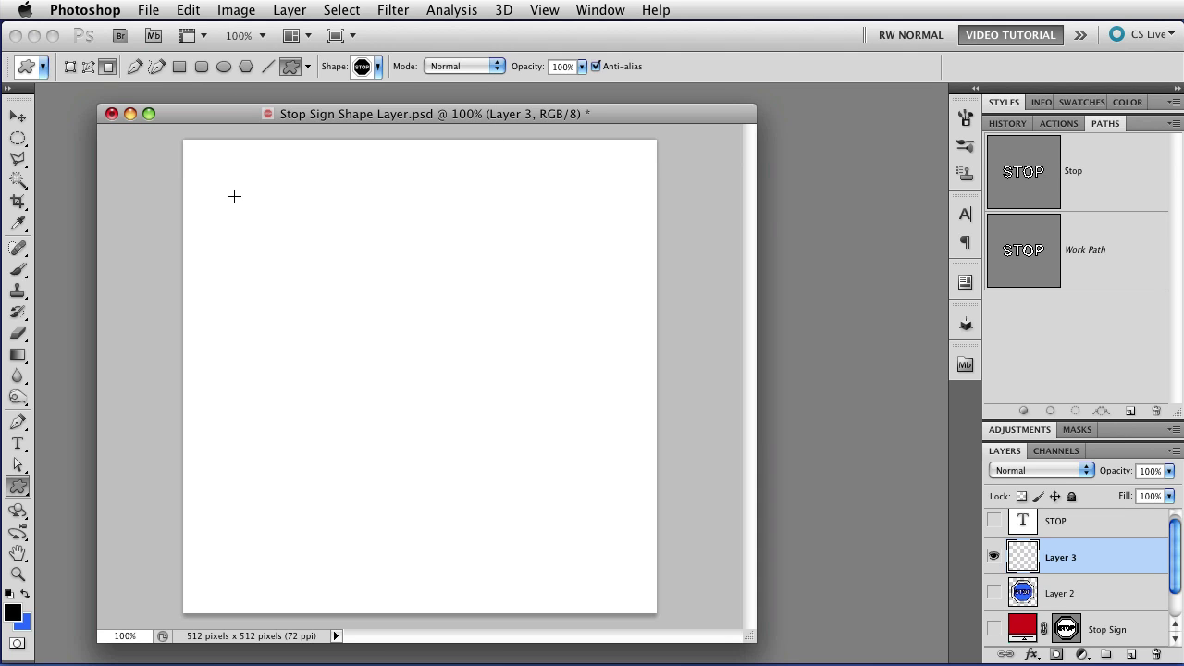
# Step: Draw Stop Sign copies: large at upper left, huge toward lower right, tiny near lower left
pyautogui.moveTo(232, 195); pyautogui.dragTo(546, 497)
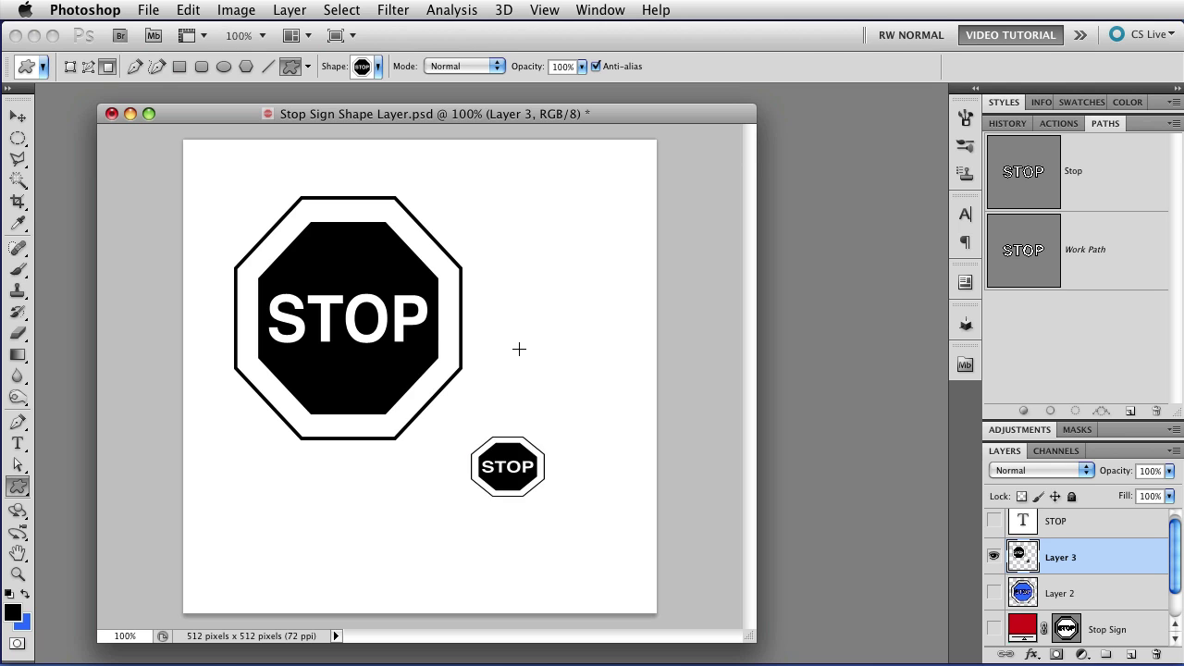
pyautogui.click(519, 349)
pyautogui.moveTo(519, 208); pyautogui.dragTo(879, 662)
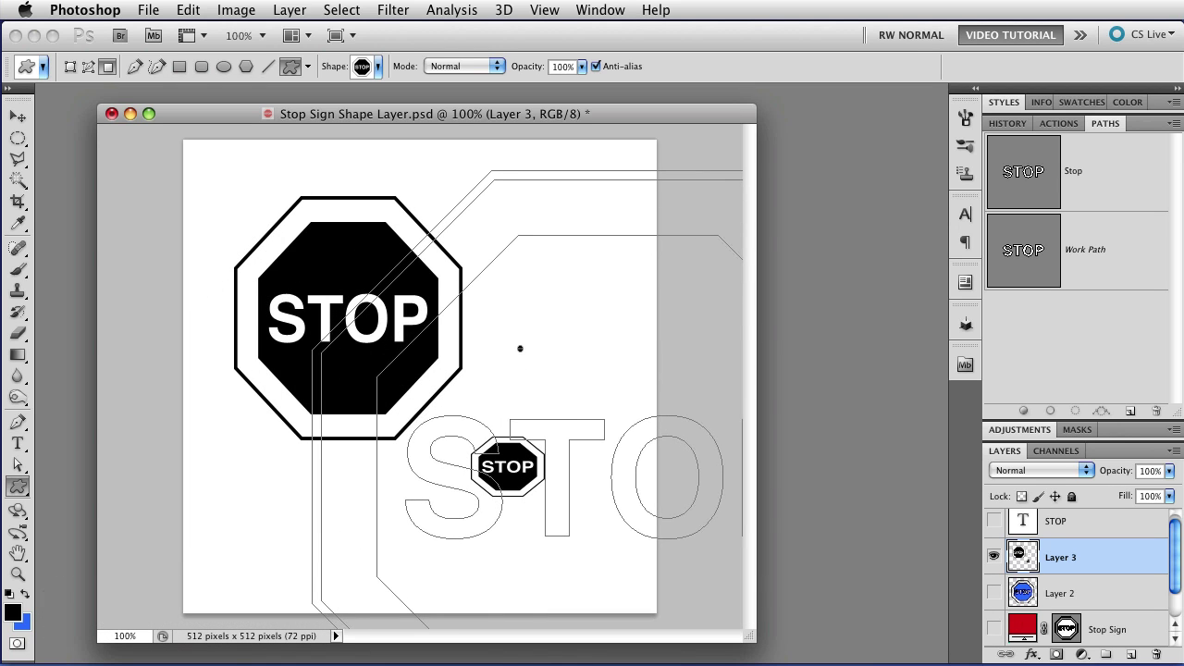
pyautogui.moveTo(520, 349); pyautogui.dragTo(521, 347)
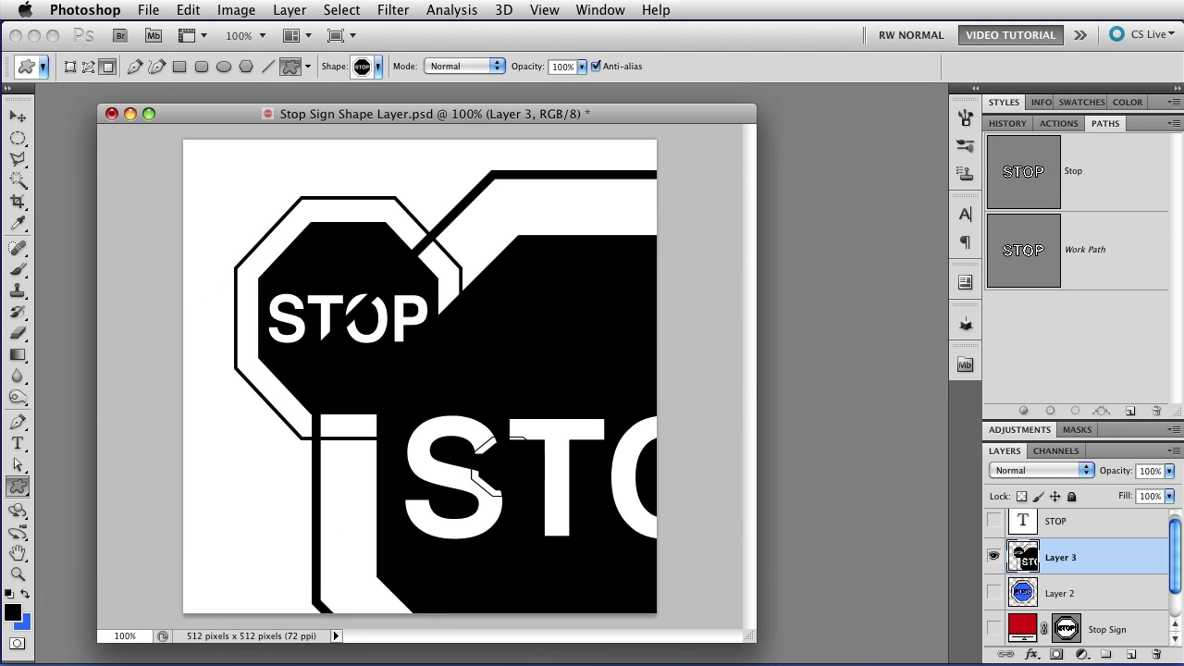
pyautogui.moveTo(220, 496); pyautogui.dragTo(240, 531)
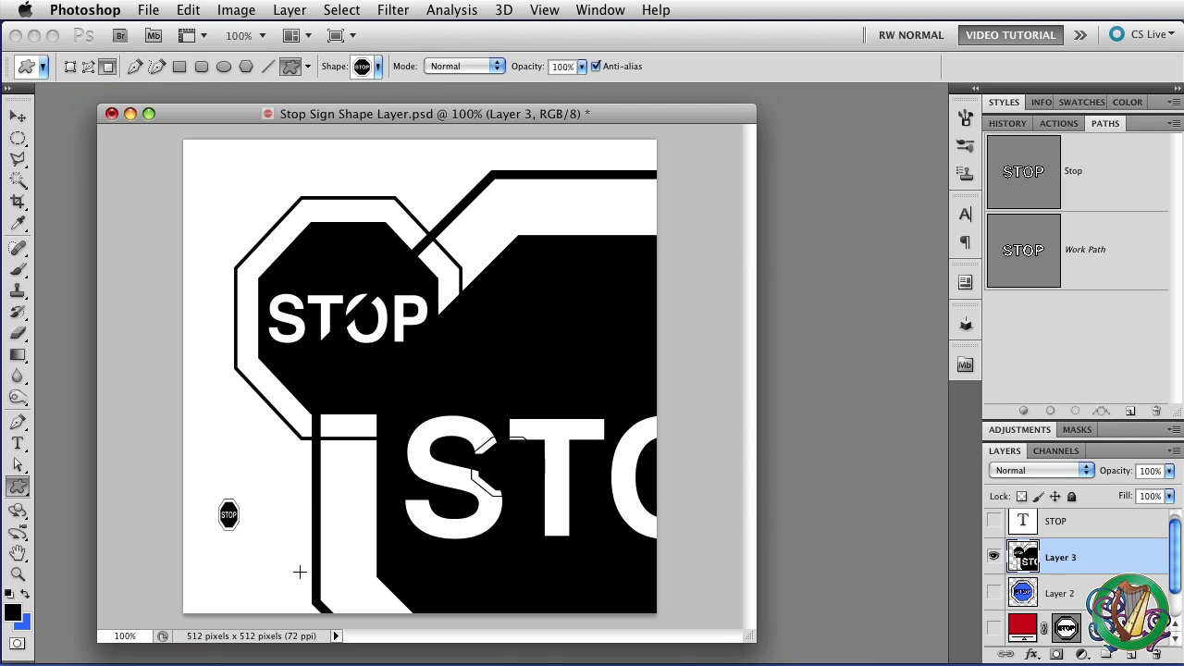